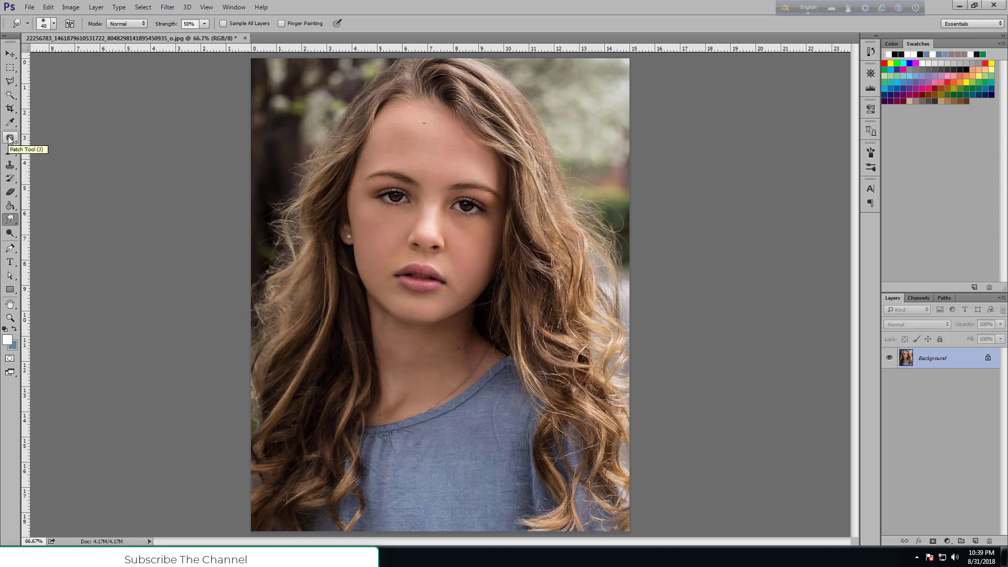
Step: Remove the dark mole and small blemishes from the forehead using the Spot Healing Brush at size 15
mouse_move(8, 139)
left_mouse_down()
mouse_move(40, 146)
mouse_move(61, 136)
left_mouse_up()
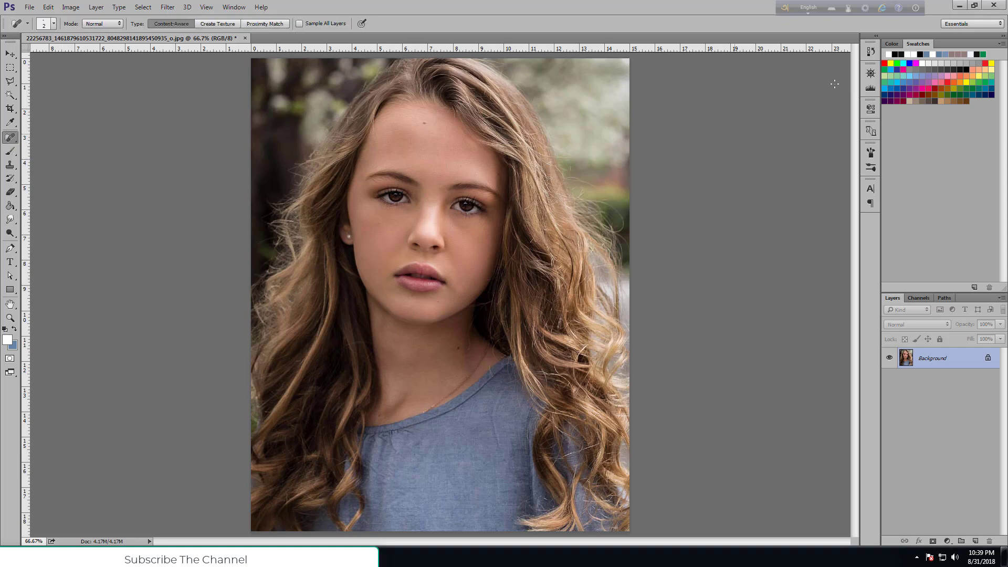
left_click(871, 73)
left_click(843, 126)
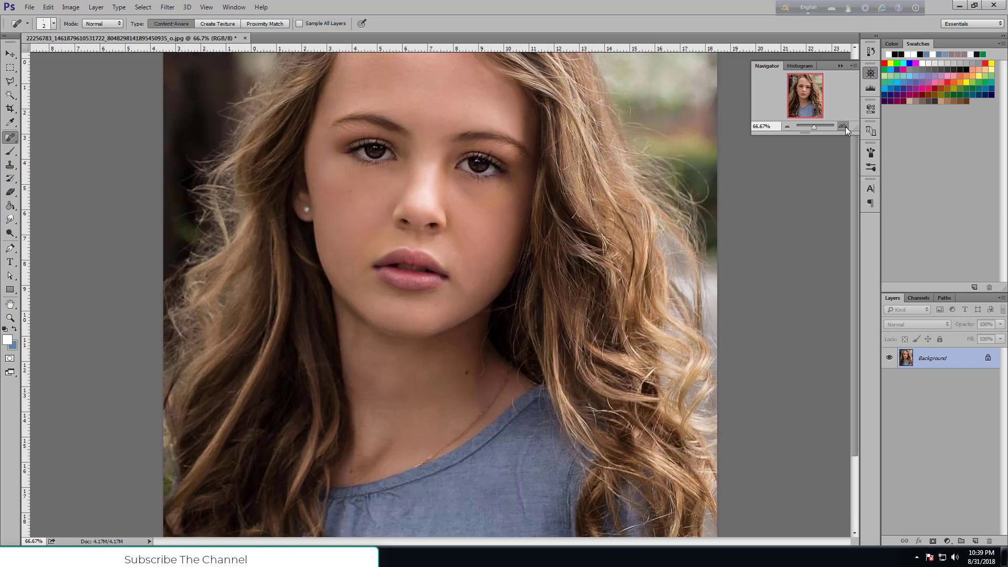
left_click(845, 127)
left_click_drag(808, 97, 807, 86)
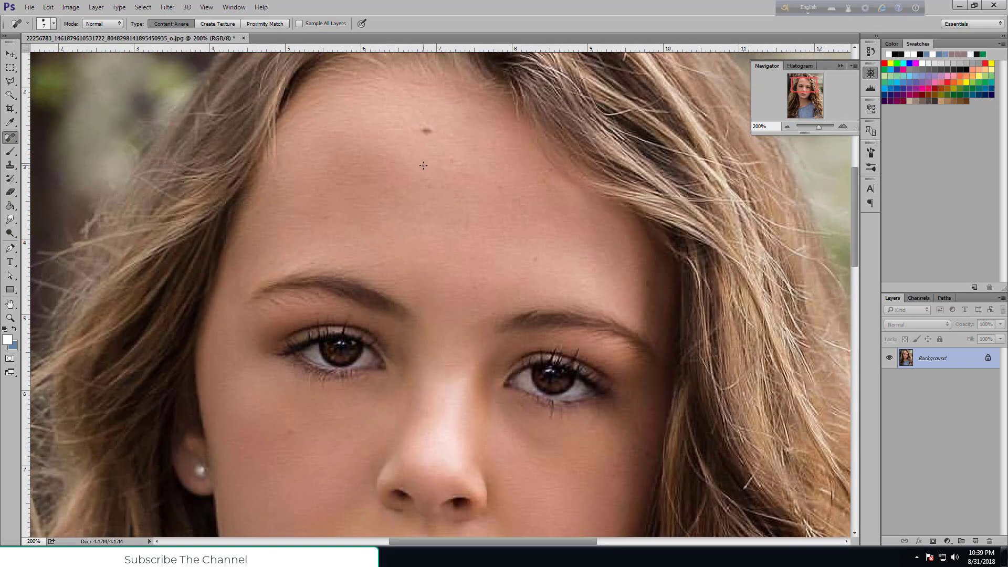
key("bracketright")
key("bracketleft")
key("bracketleft")
left_click(427, 132)
left_click(502, 187)
left_click(536, 261)
Step: Heal the remaining small spots between the eyebrows, on the chin and beside the mouth
scroll(451, 210, "down", 2)
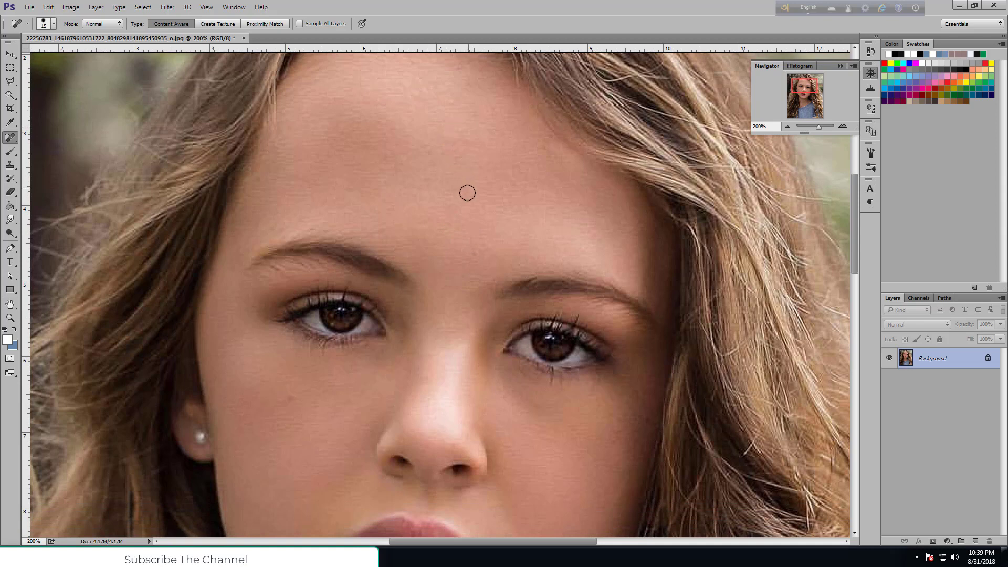
left_click(472, 256)
scroll(311, 408, "down", 2)
scroll(310, 407, "down", 8)
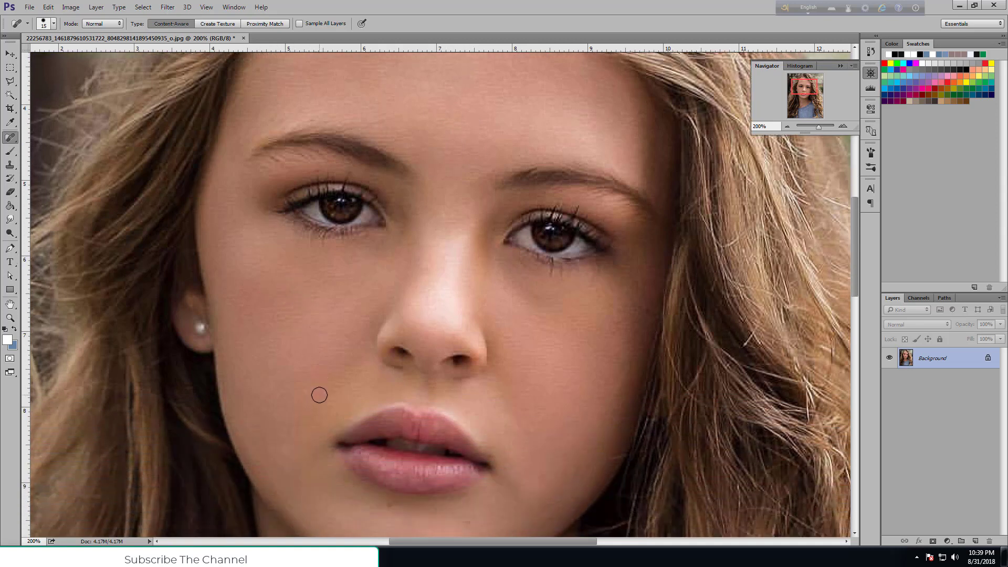
scroll(320, 396, "down", 1)
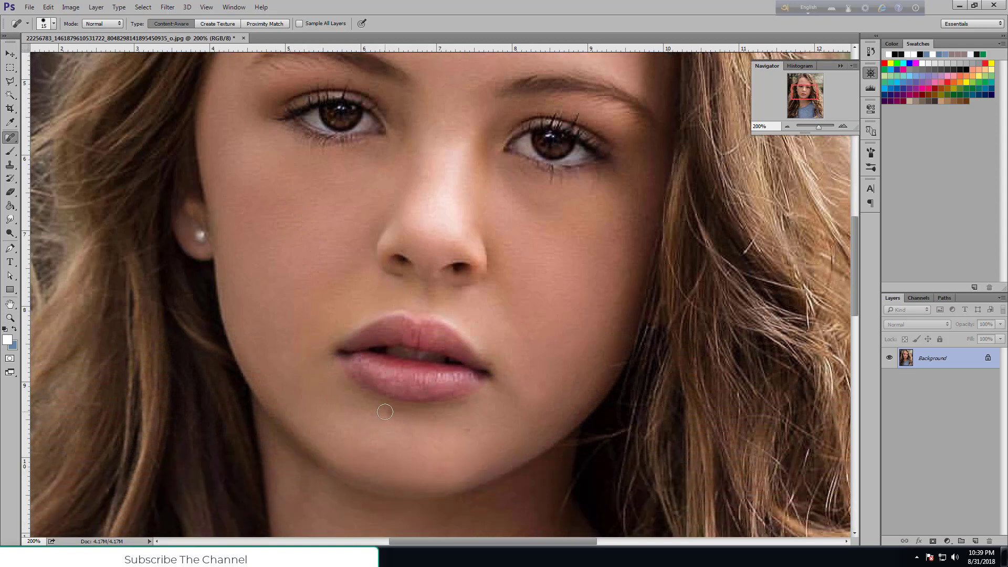
left_click(466, 430)
left_click(524, 362)
scroll(521, 348, "up", 2)
scroll(522, 347, "down", 2)
Step: Duplicate the Background layer
left_click(788, 126)
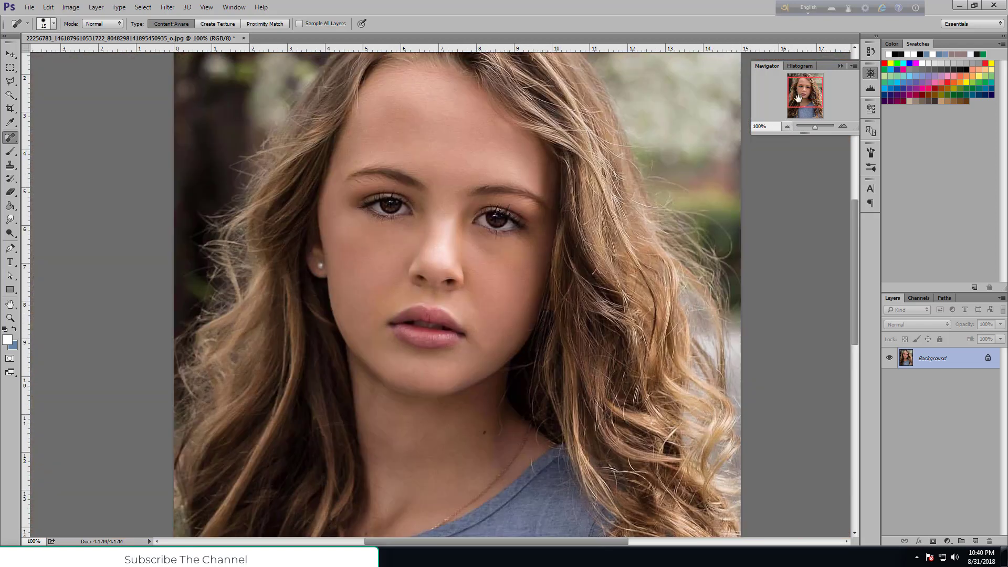
scroll(706, 173, "up", 3)
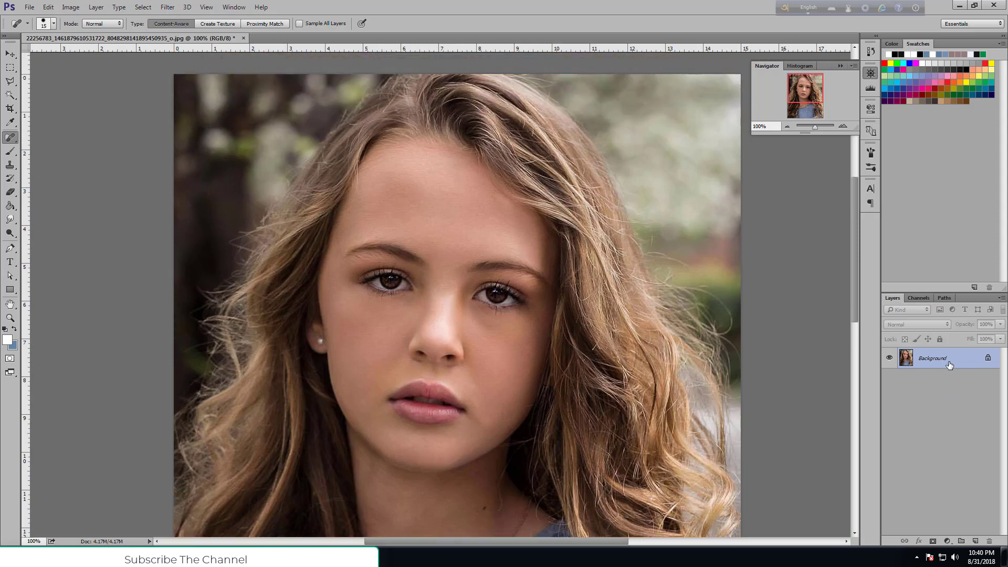
left_click_drag(950, 358, 976, 541)
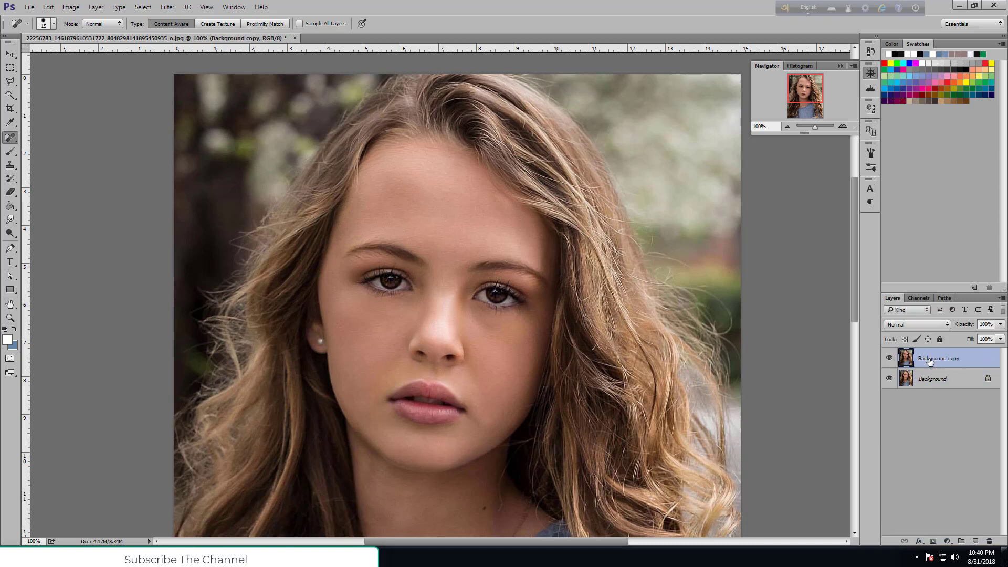
Step: Invert the colours of the Background copy layer and set its blend mode to Vivid Light
left_click(71, 8)
mouse_move(86, 35)
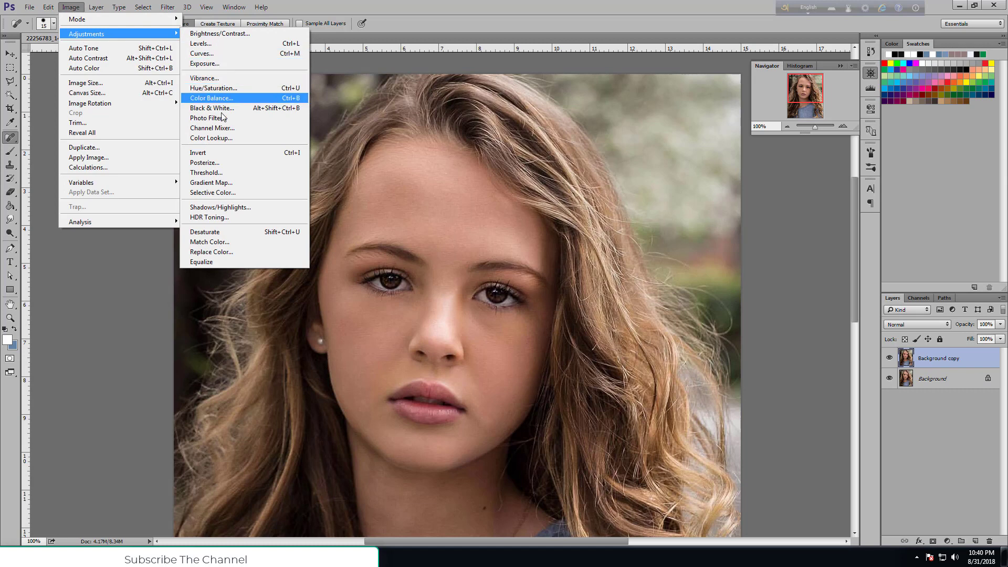
left_click(227, 154)
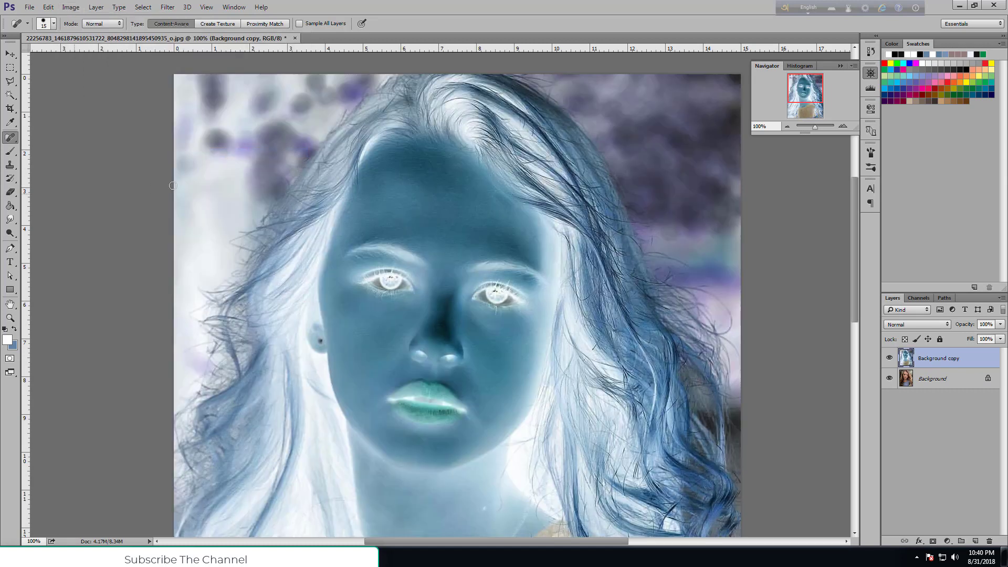
left_click(922, 324)
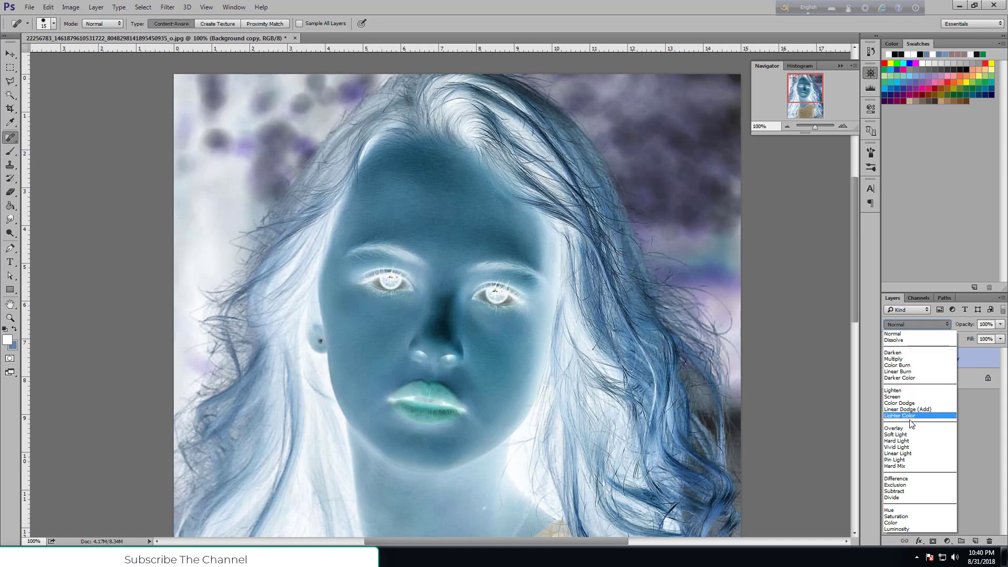
left_click(907, 447)
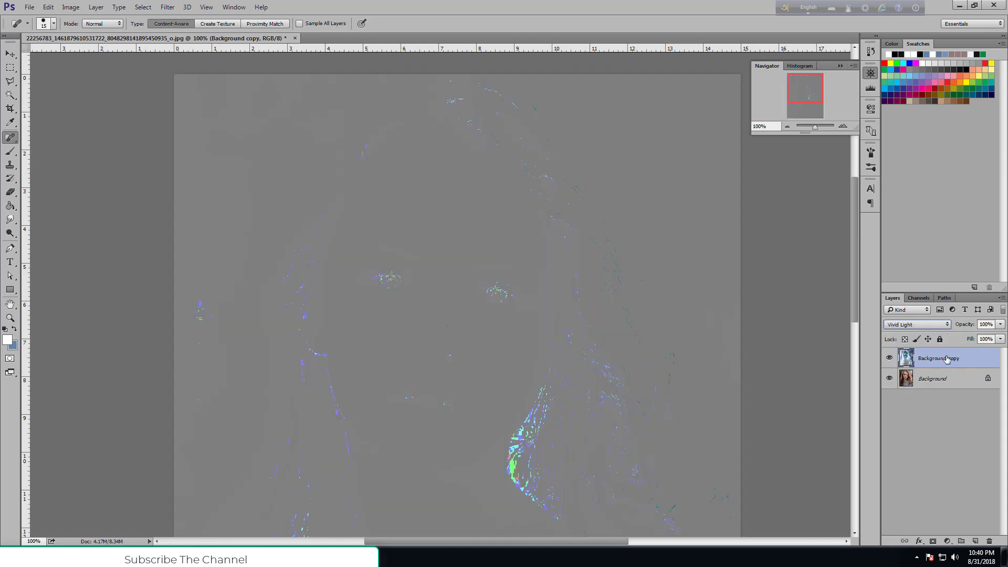
Step: Apply a High Pass filter with a 6.4-pixel radius to the Background copy layer
left_click(168, 7)
mouse_move(210, 213)
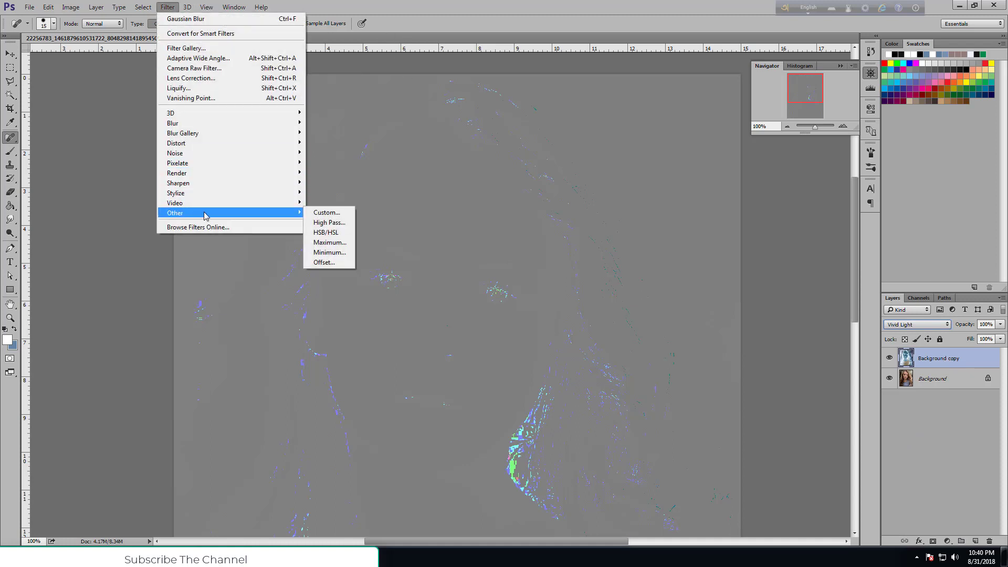
left_click(329, 223)
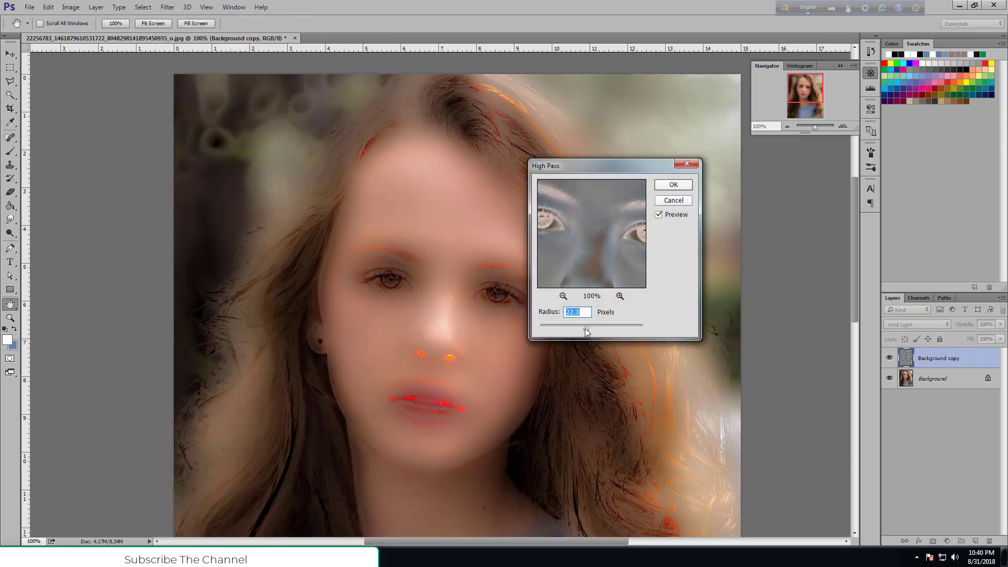
left_click_drag(586, 329, 576, 330)
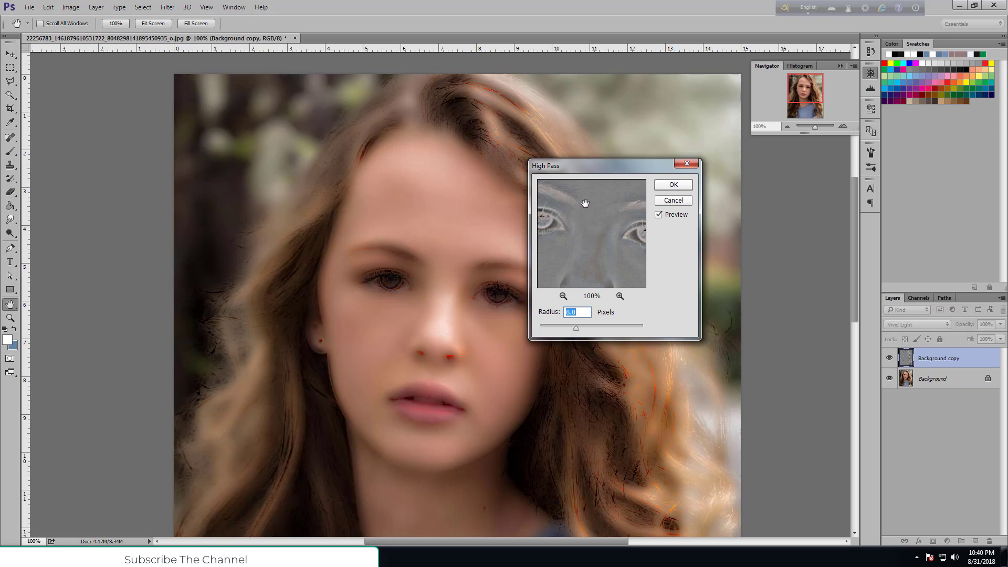
left_click_drag(587, 169, 623, 137)
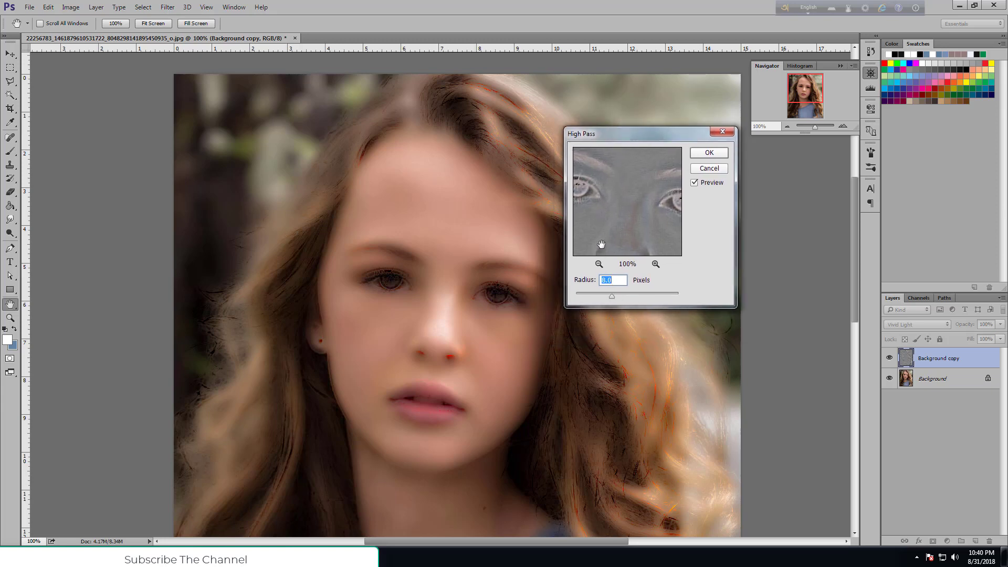
left_click_drag(606, 297, 605, 297)
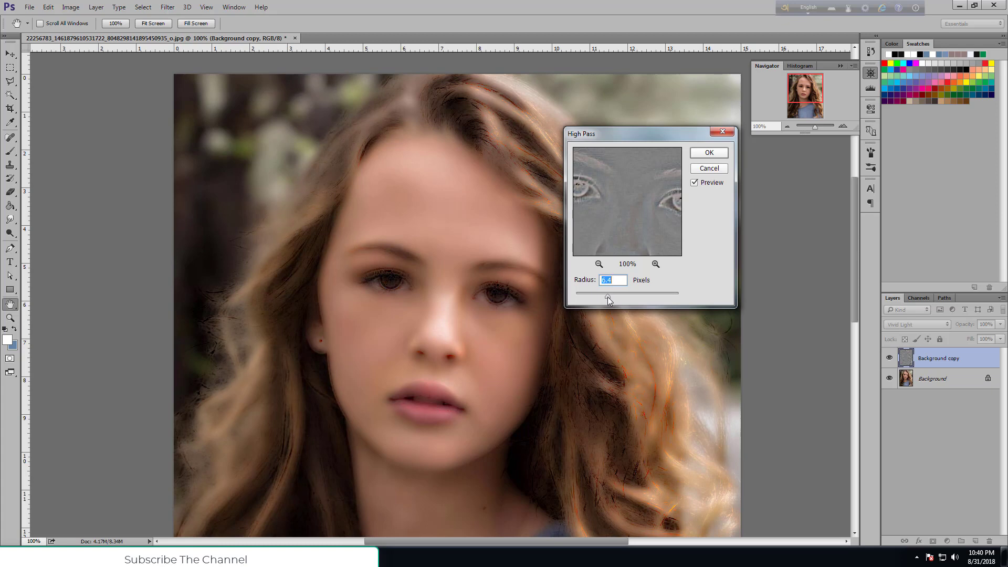
left_click(709, 152)
key("j")
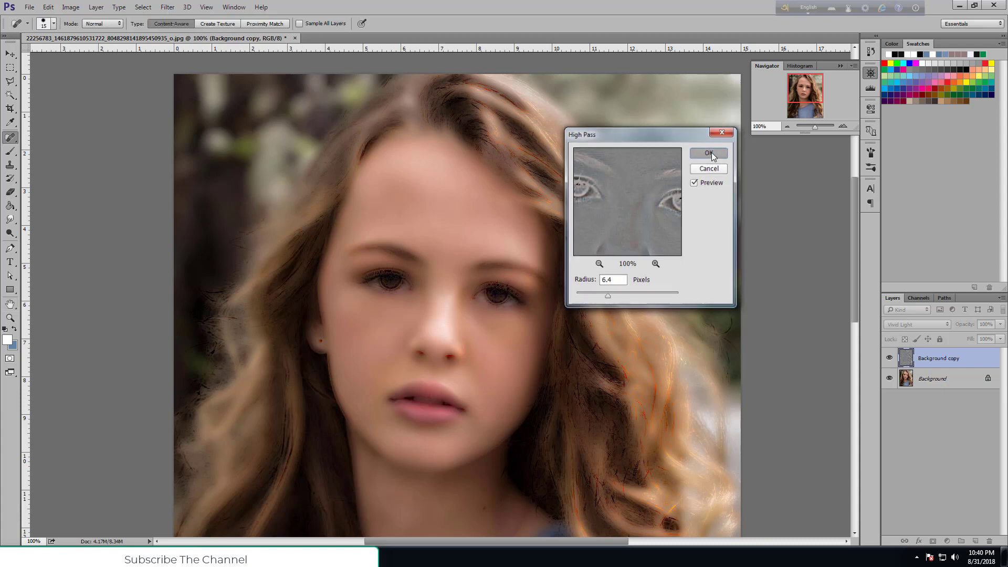
left_click(840, 66)
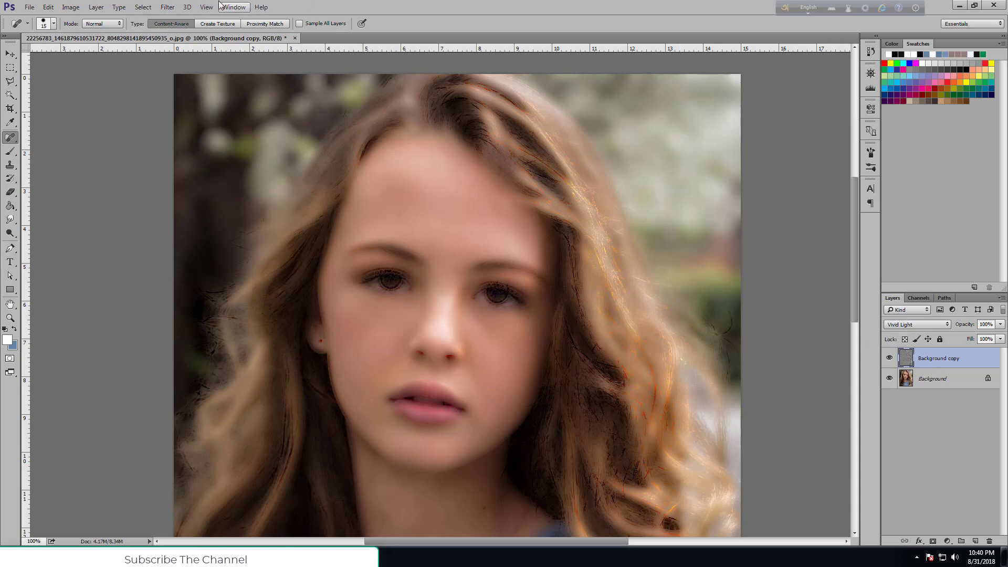
Step: Apply a slight Gaussian Blur to the Background copy layer, fine-tuning the radius against the preview
left_click(168, 8)
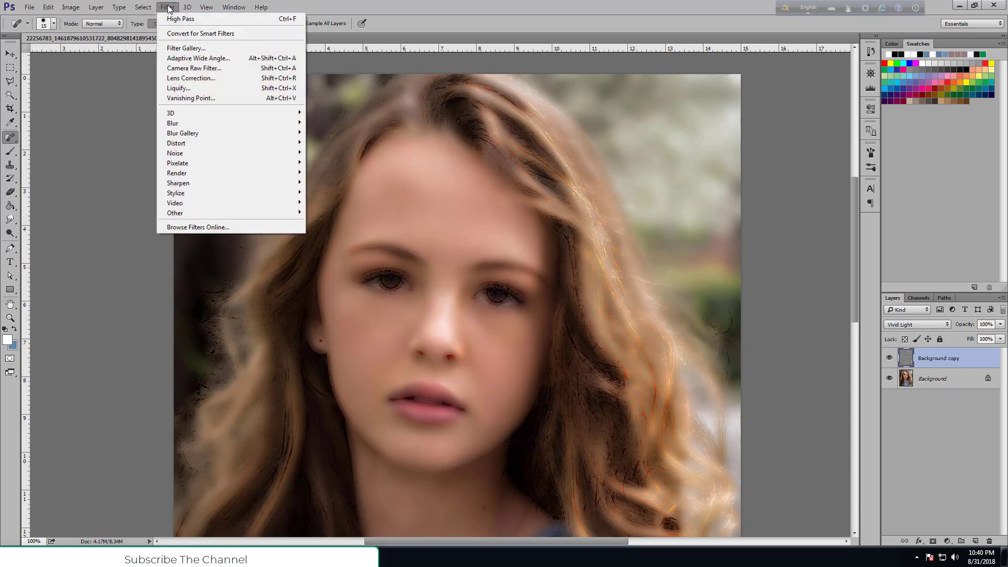
mouse_move(185, 122)
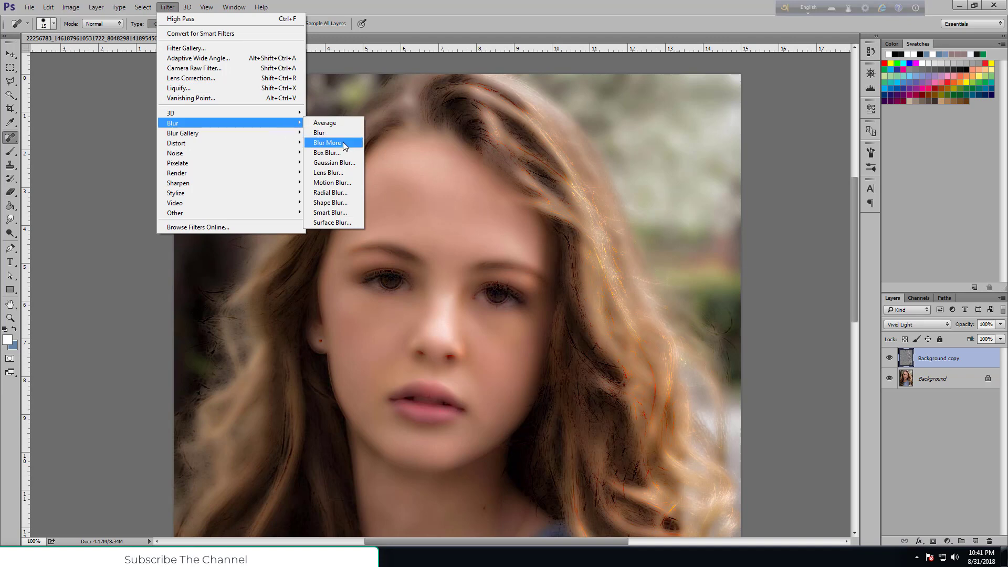
left_click(334, 162)
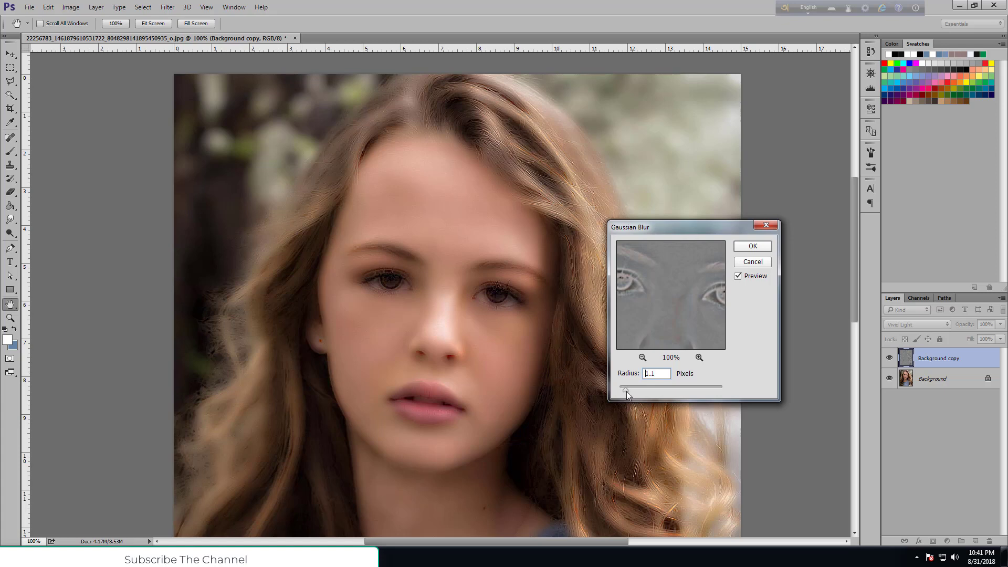
left_click_drag(626, 392, 629, 392)
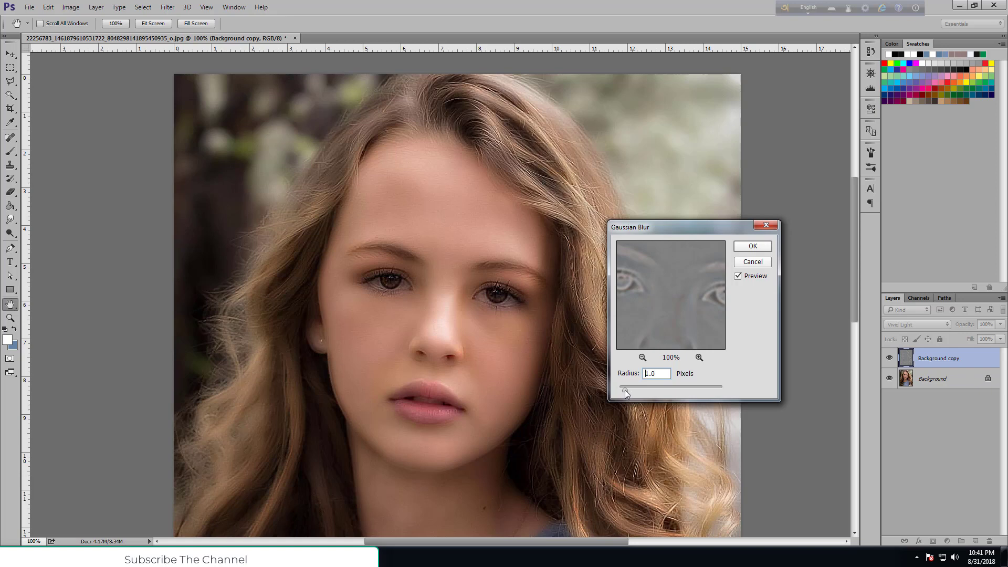
left_click_drag(628, 390, 624, 394)
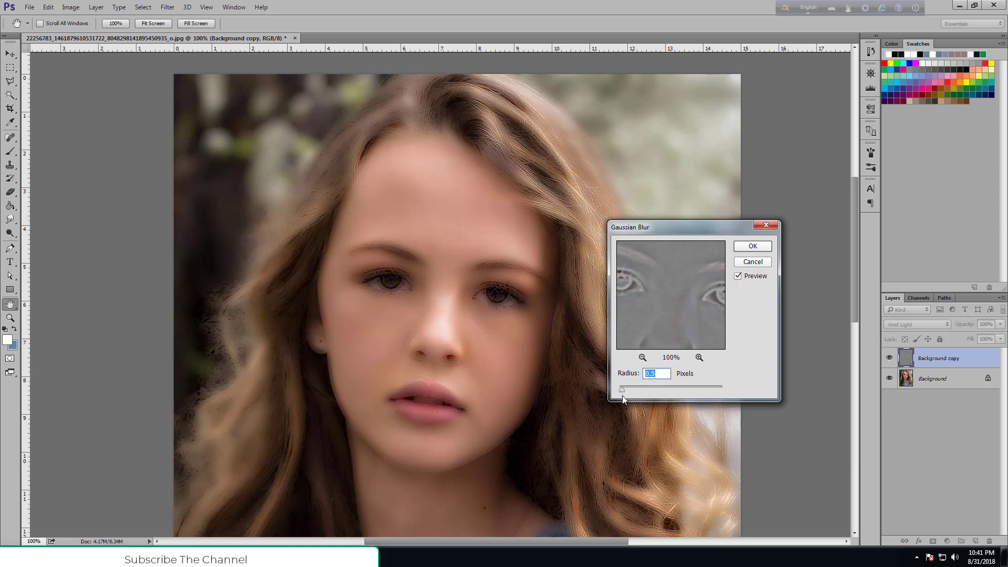
left_click_drag(622, 390, 627, 392)
left_click_drag(628, 390, 626, 391)
left_click(758, 249)
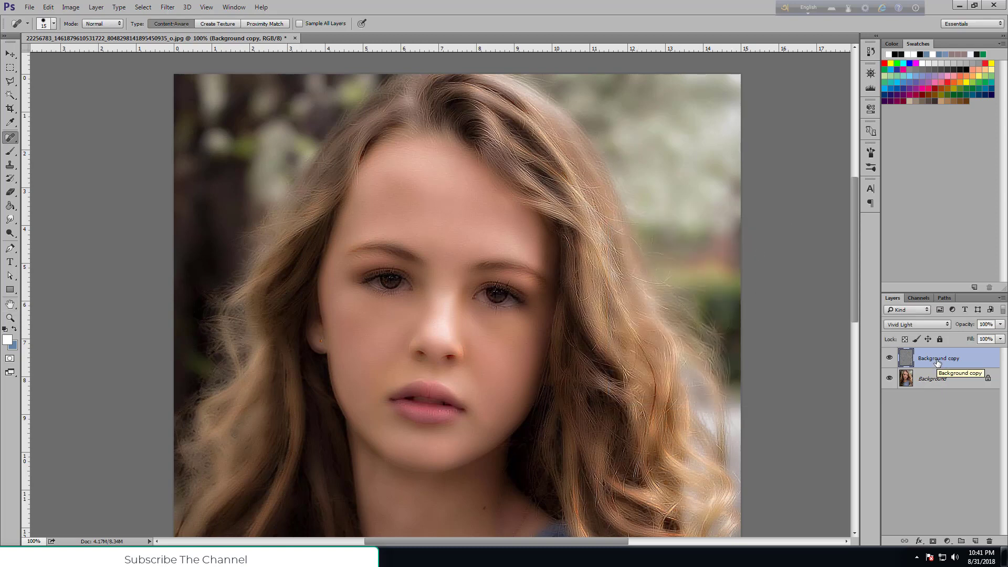
Step: Add a layer mask to the Background copy layer and invert it to black
left_click(933, 541)
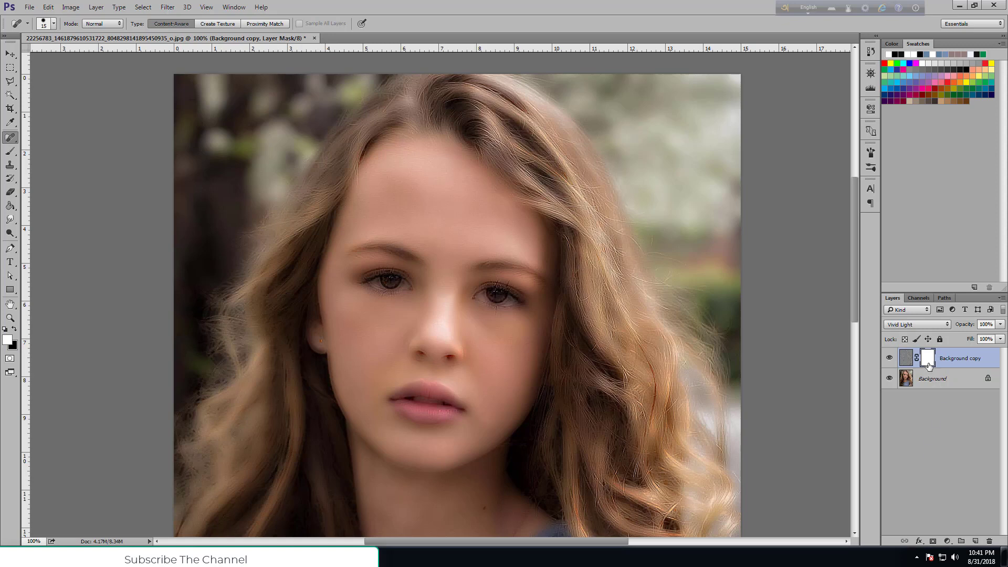
left_click(70, 7)
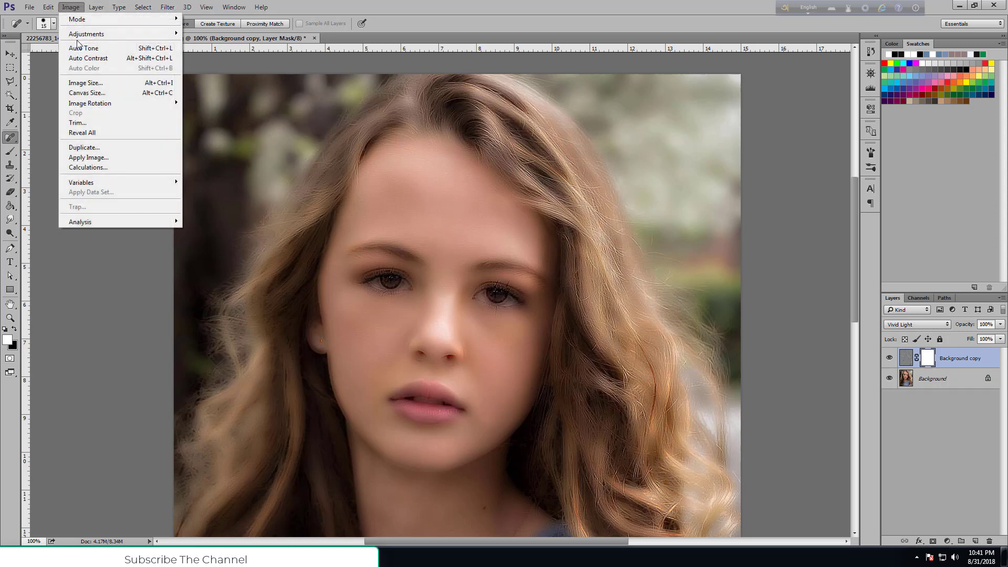
mouse_move(99, 34)
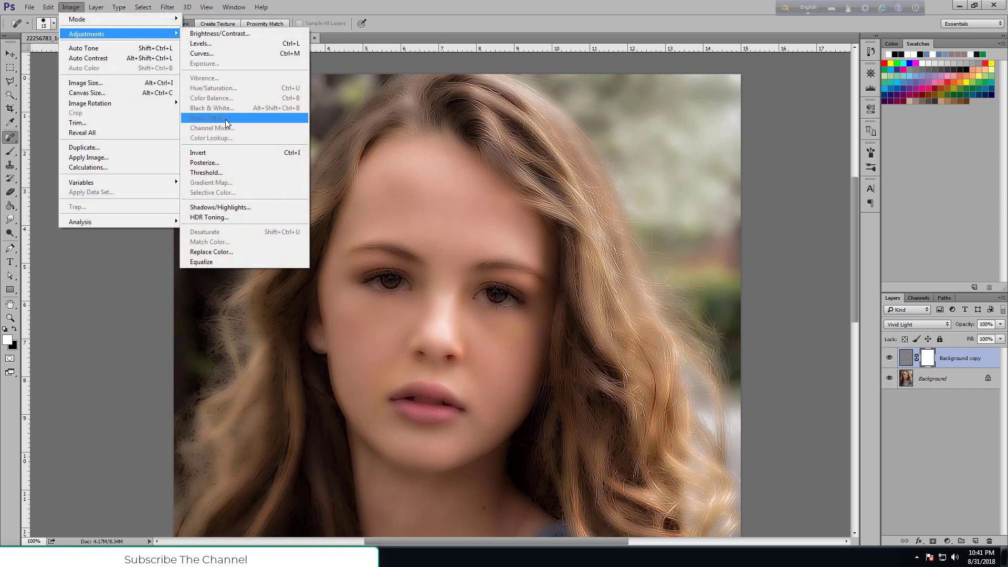
left_click(228, 155)
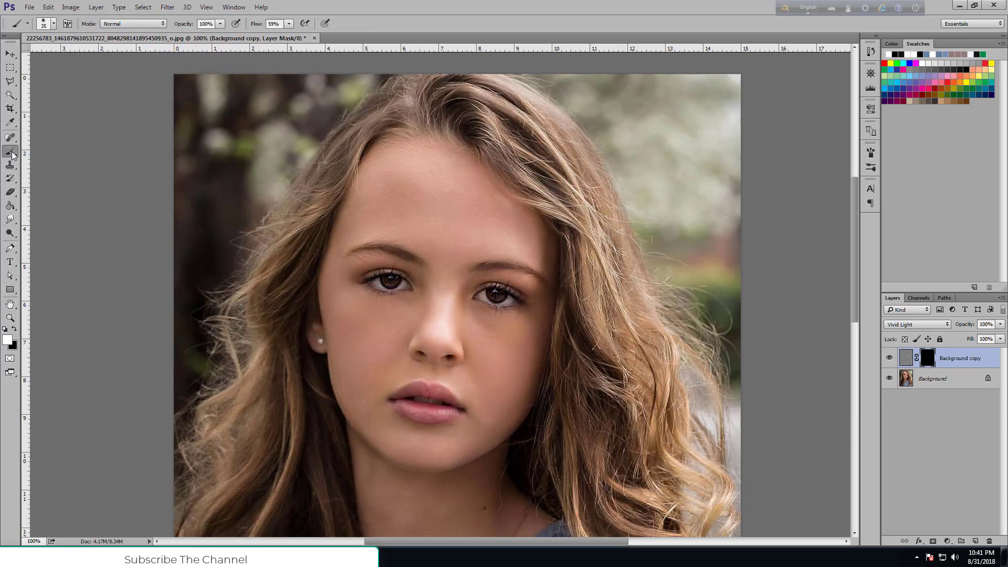
Step: Set up the Brush tool with a white (ffffff) foreground colour and 55% opacity
left_click(7, 342)
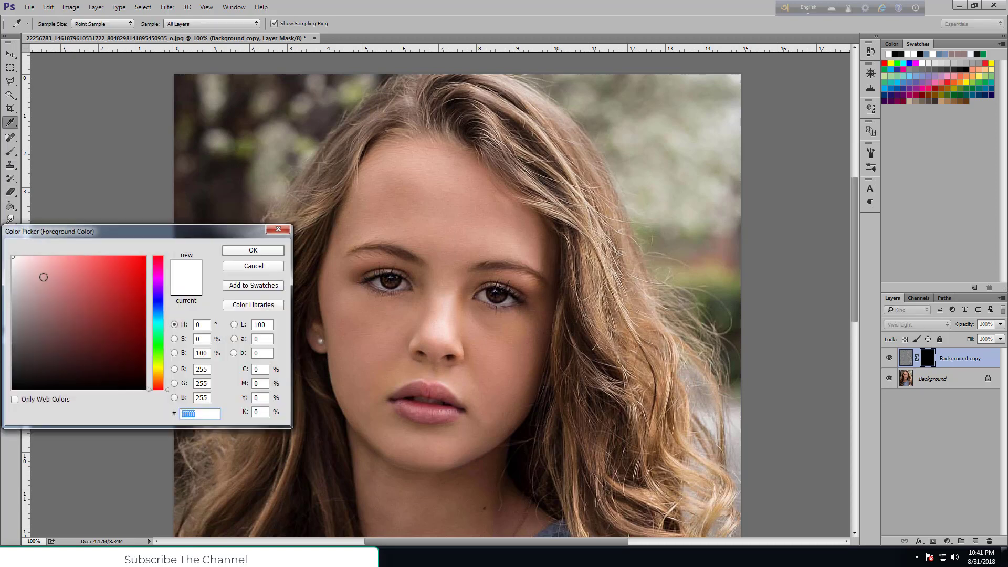
left_click_drag(38, 268, 11, 255)
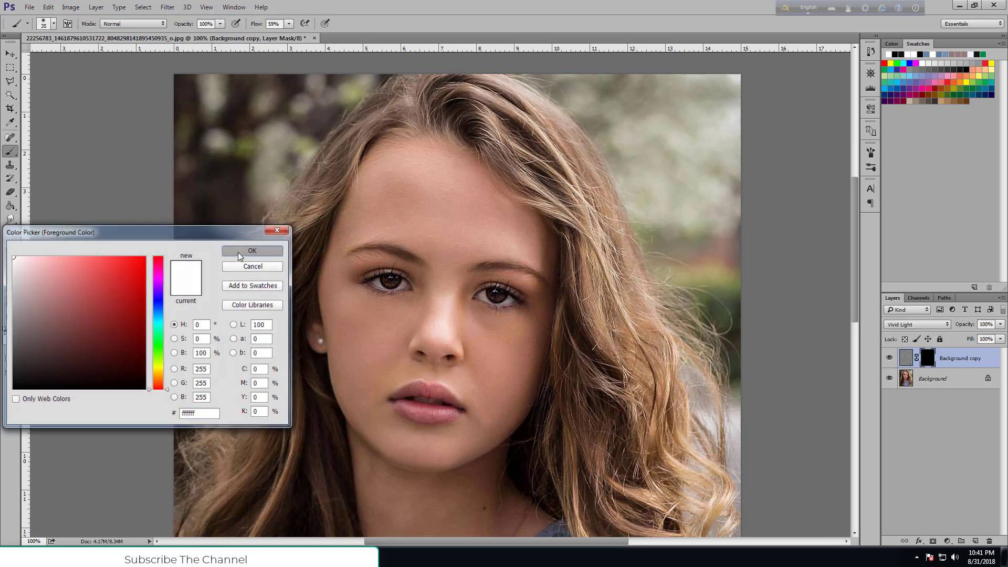
left_click(238, 251)
key("b")
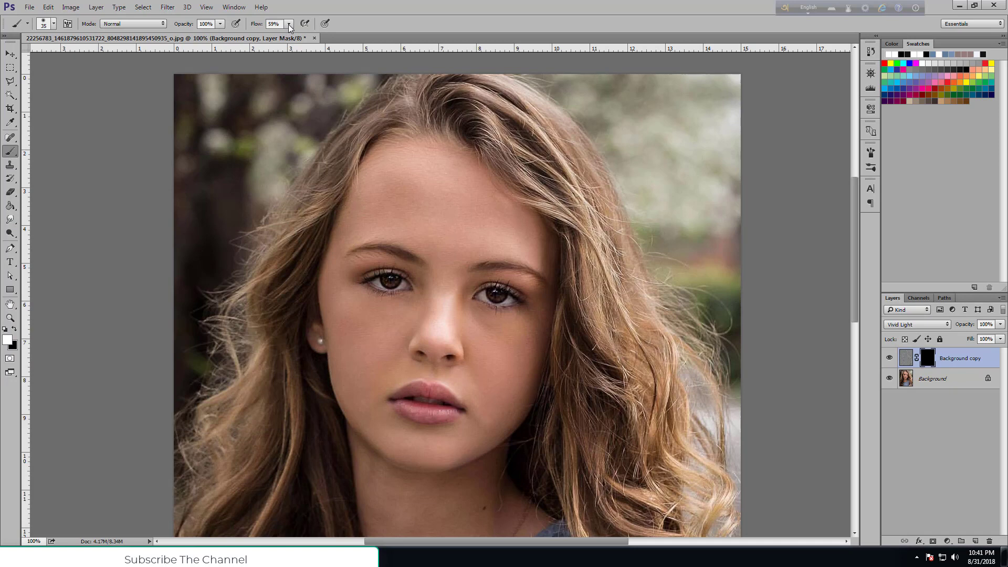
left_click(220, 24)
left_click(452, 210)
Step: Enlarge the brush and paint white on the layer mask over the forehead, cheeks and skin below the nose
key("bracketright")
key("bracketright")
key("bracketright")
key("bracketright")
key("bracketright")
left_click_drag(488, 238, 417, 214)
mouse_move(340, 301)
left_mouse_down()
mouse_move(374, 345)
mouse_move(346, 309)
mouse_move(402, 330)
mouse_move(348, 310)
mouse_move(399, 336)
mouse_move(367, 361)
mouse_move(341, 314)
mouse_move(365, 394)
mouse_move(336, 300)
mouse_move(344, 343)
mouse_move(338, 304)
mouse_move(401, 317)
left_mouse_up()
mouse_move(483, 342)
left_mouse_down()
mouse_move(503, 394)
mouse_move(483, 338)
mouse_move(511, 374)
mouse_move(519, 343)
mouse_move(507, 382)
mouse_move(532, 331)
mouse_move(517, 394)
mouse_move(478, 444)
mouse_move(440, 426)
mouse_move(446, 449)
mouse_move(473, 440)
mouse_move(424, 443)
mouse_move(380, 429)
mouse_move(352, 416)
mouse_move(349, 392)
mouse_move(373, 436)
mouse_move(419, 448)
mouse_move(374, 424)
mouse_move(368, 406)
mouse_move(424, 437)
mouse_move(468, 429)
mouse_move(447, 444)
mouse_move(450, 415)
mouse_move(384, 388)
mouse_move(399, 364)
mouse_move(380, 382)
left_mouse_up()
Step: Shrink the brush and touch up the Background copy layer mask over the forehead and nose at 200% zoom
key("bracketleft")
key("bracketleft")
key("bracketleft")
left_click(871, 73)
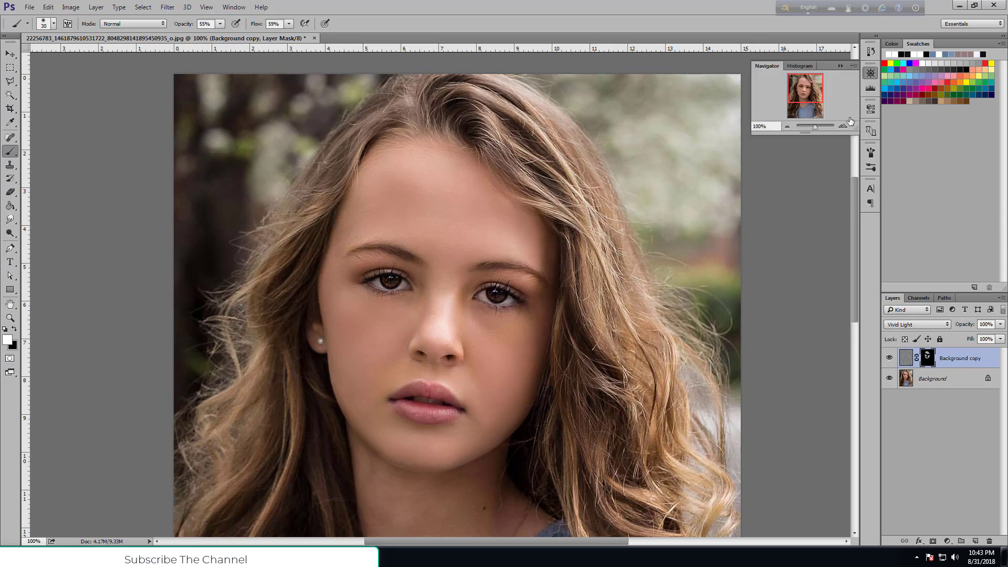
left_click(844, 127)
scroll(400, 238, "up", 5)
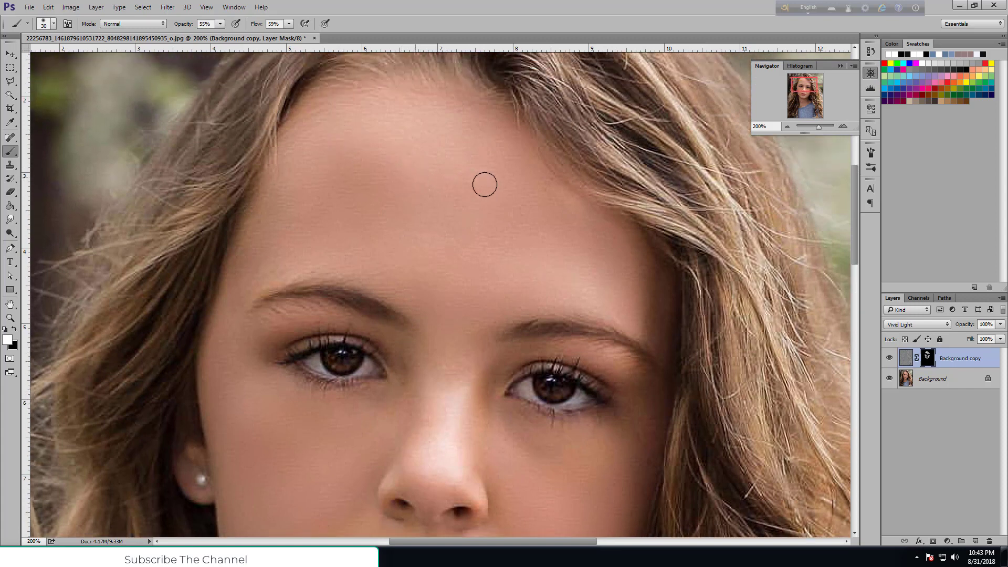
scroll(438, 283, "down", 1)
scroll(438, 283, "down", 1)
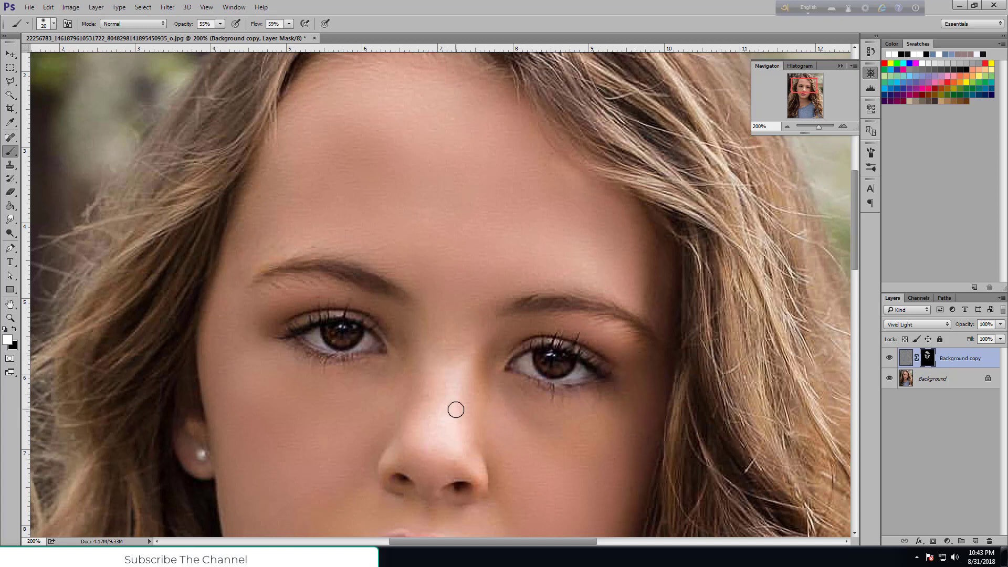
scroll(454, 407, "down", 3)
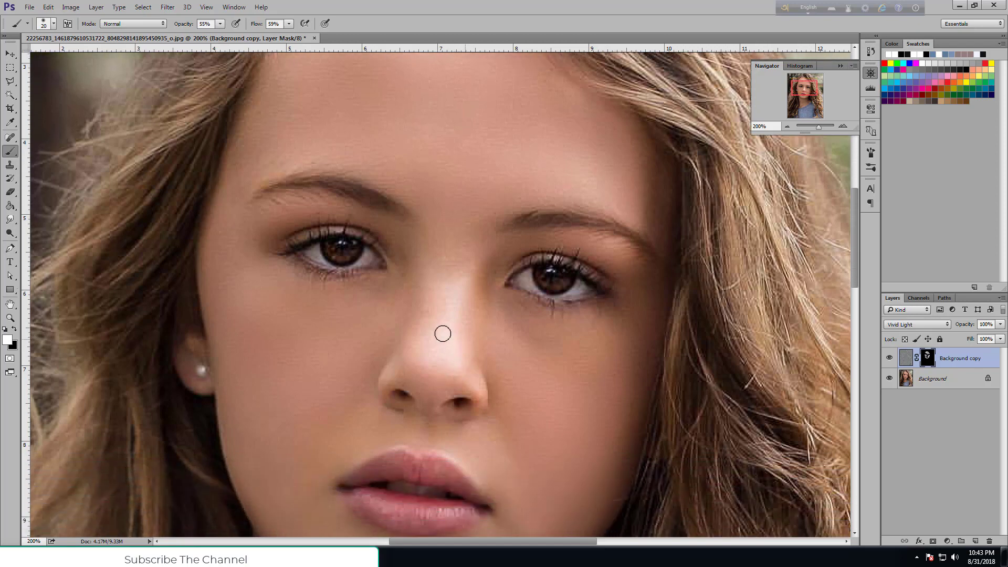
Step: Compare the portrait with and without the Background copy layer to judge the skin smoothing
left_click(788, 127)
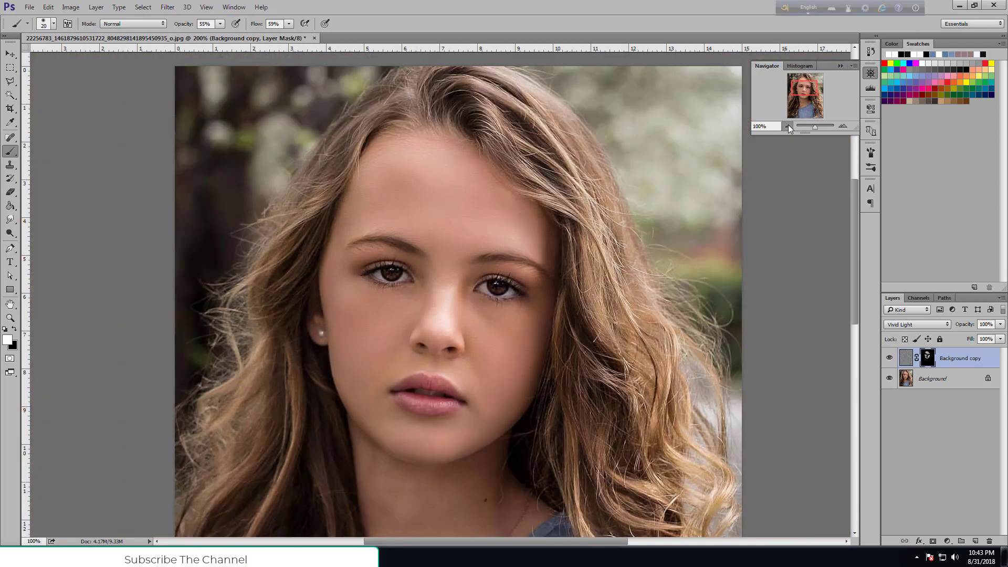
left_click(889, 358)
left_click(889, 358)
left_click(890, 358)
left_click(889, 358)
key("bracketright")
scroll(413, 439, "down", 3)
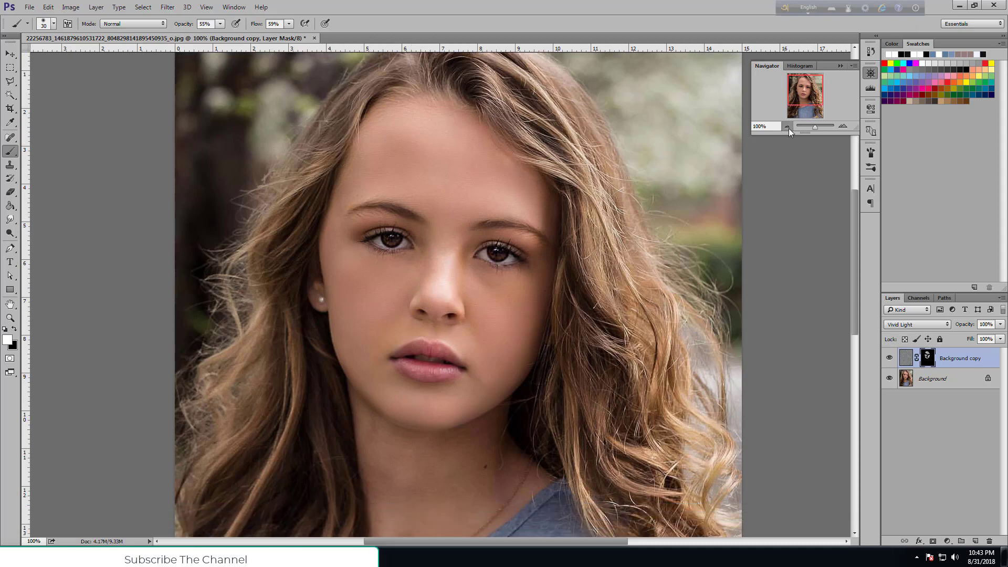
Step: Add a Photo Filter adjustment layer above the Background copy layer and set its filter to Cooling Filter (82)
left_click(787, 126)
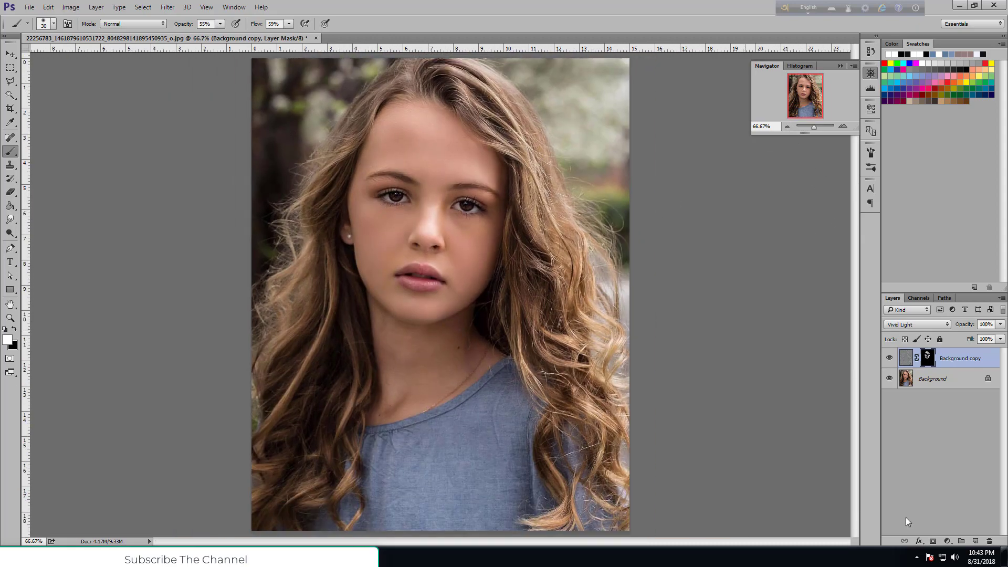
left_click(947, 541)
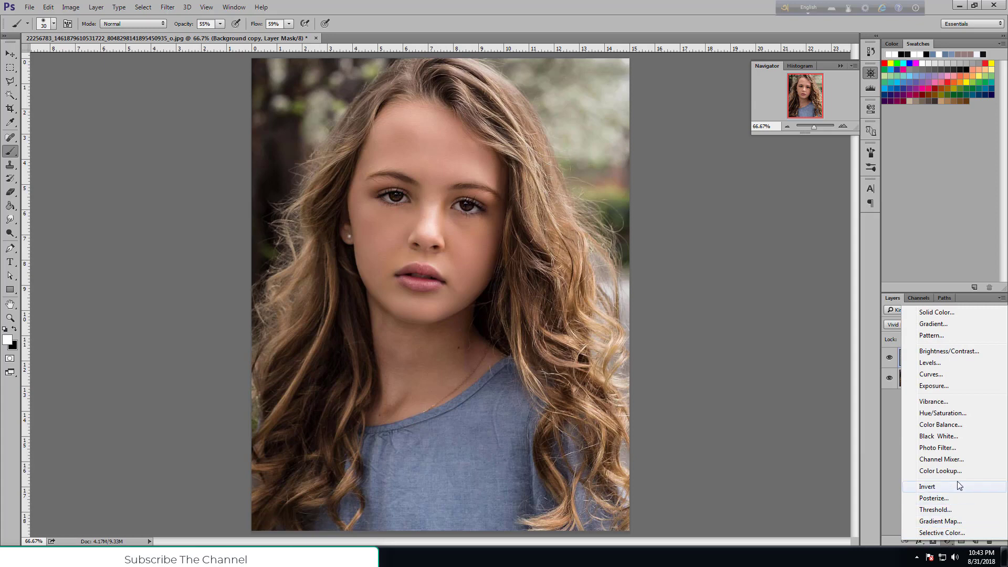
left_click(943, 451)
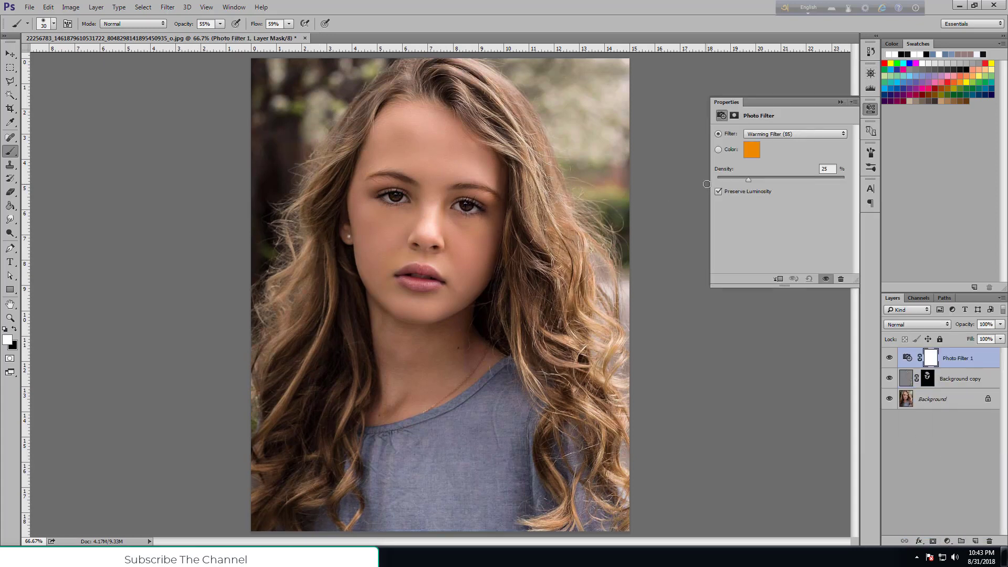
left_click(789, 133)
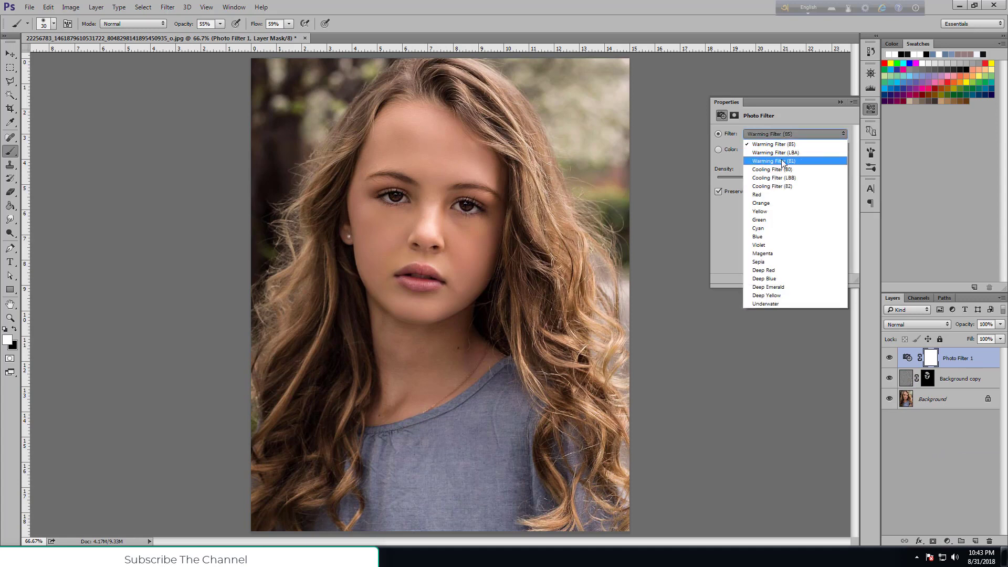
left_click(780, 173)
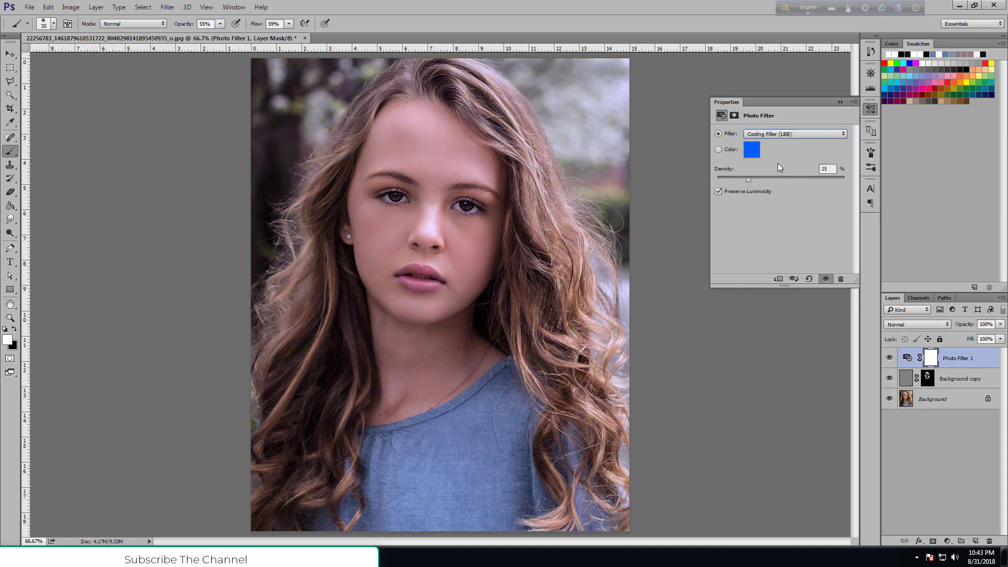
left_click(784, 133)
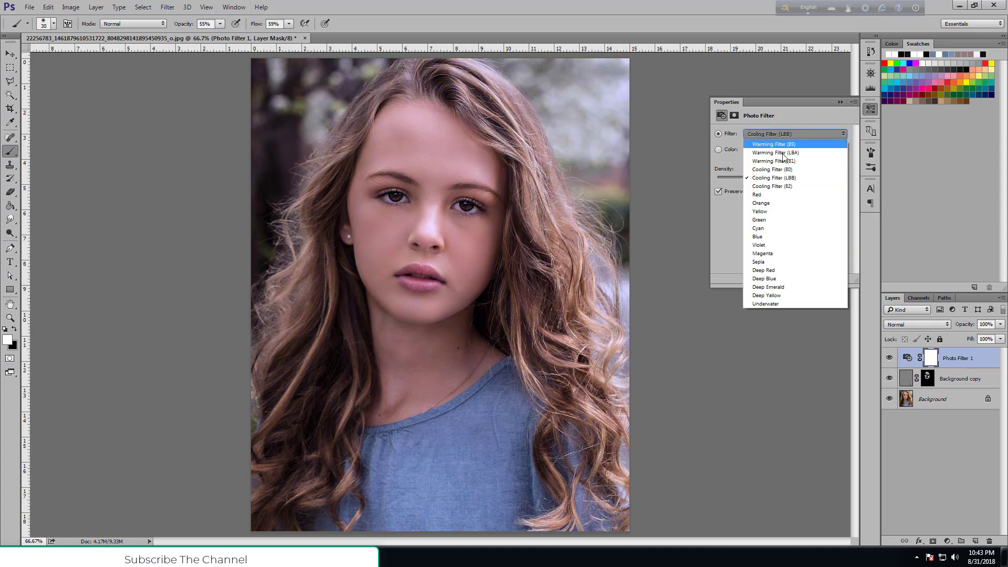
left_click(779, 186)
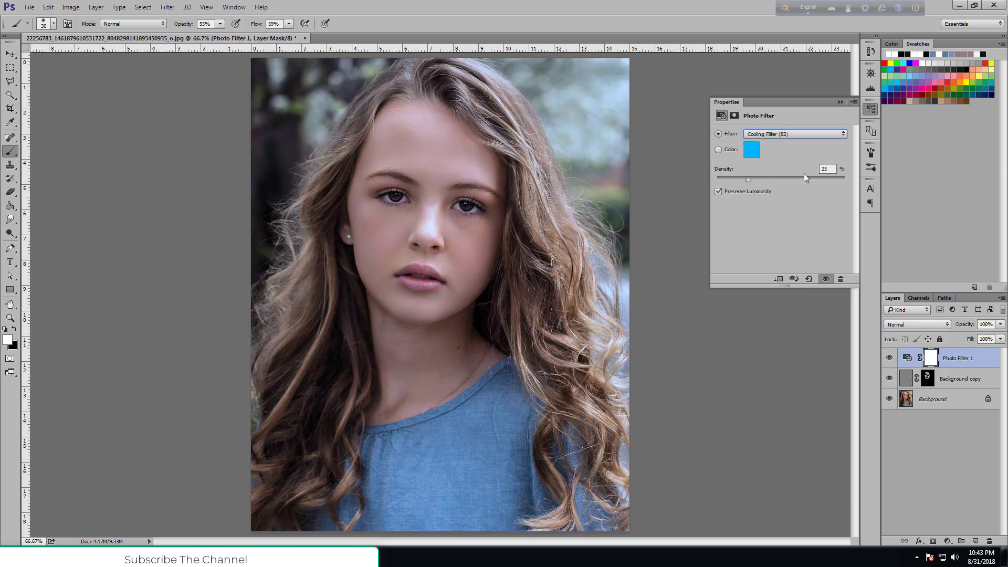
left_click(839, 103)
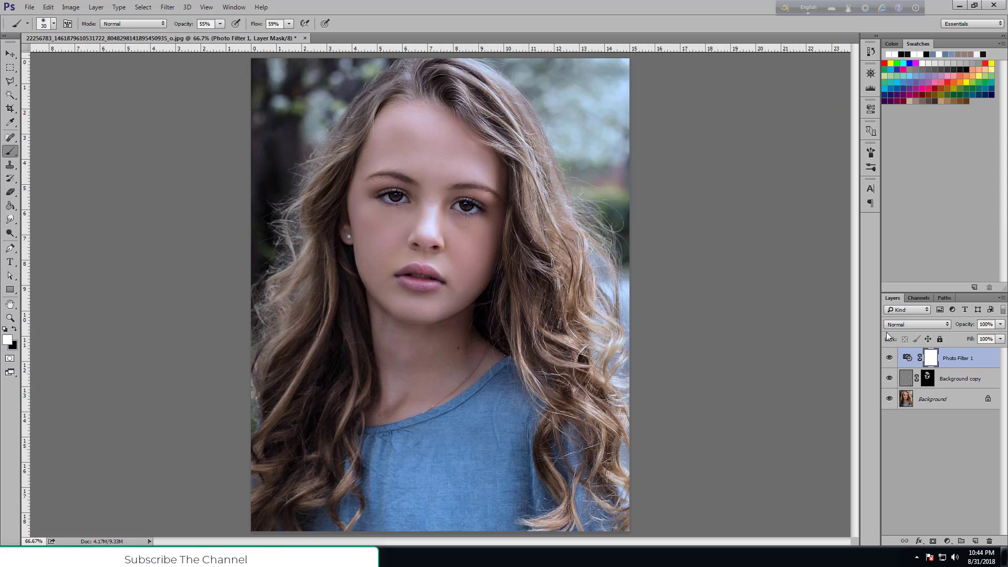
left_click(889, 358)
left_click(871, 73)
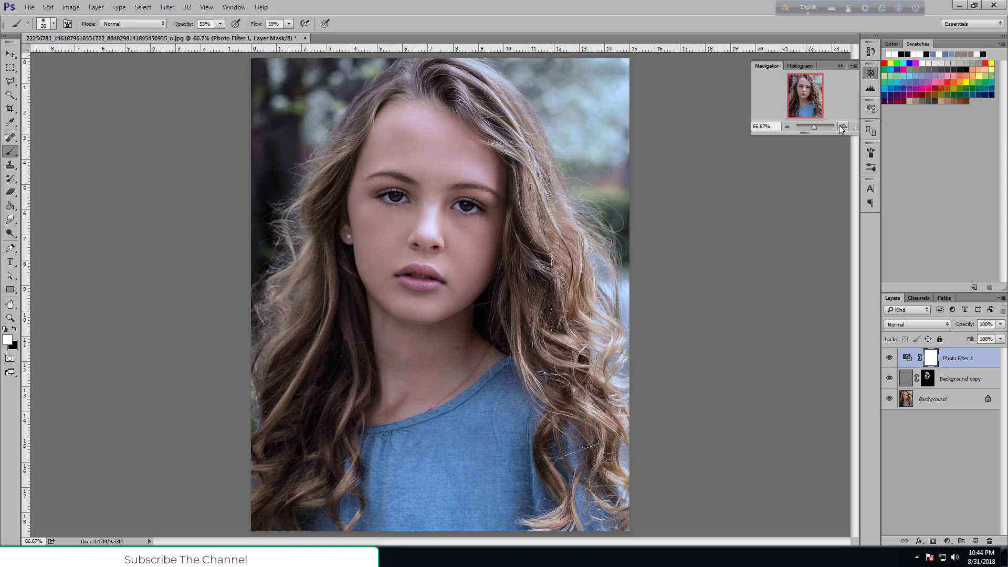
left_click(942, 491)
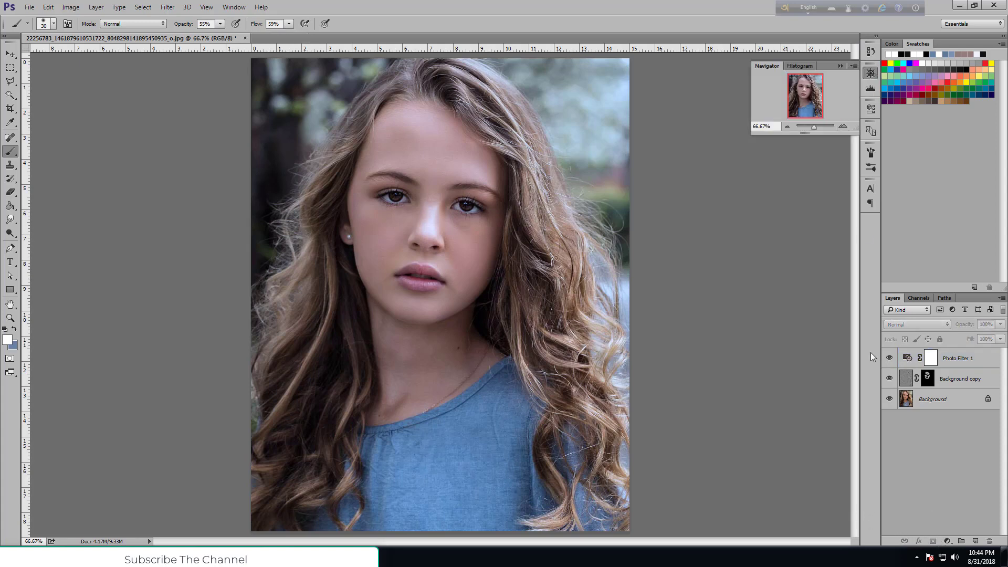
left_click(839, 67)
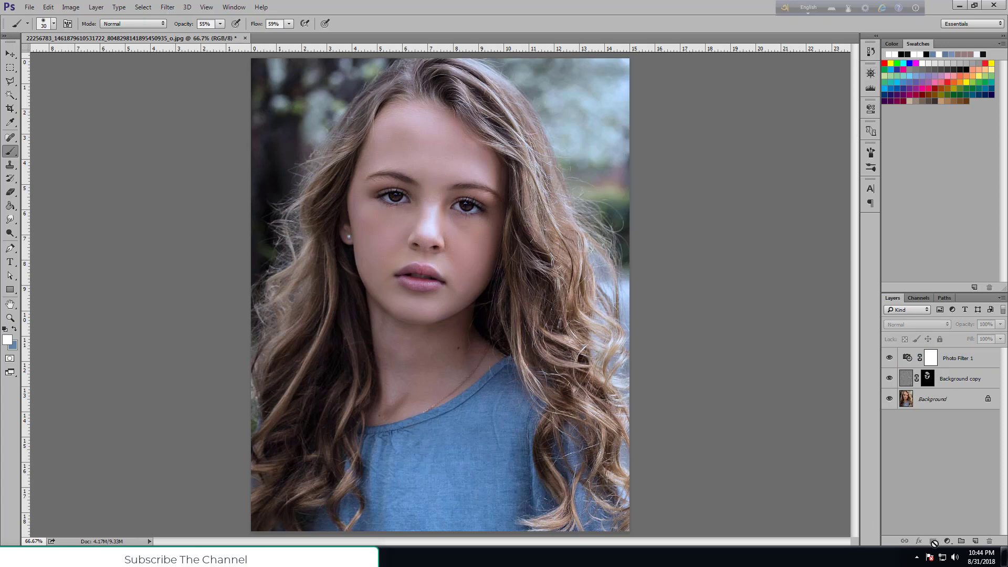
Step: Add a Gradient Map adjustment layer above the Photo Filter 1 layer using the Violet, Orange preset
left_click(961, 359)
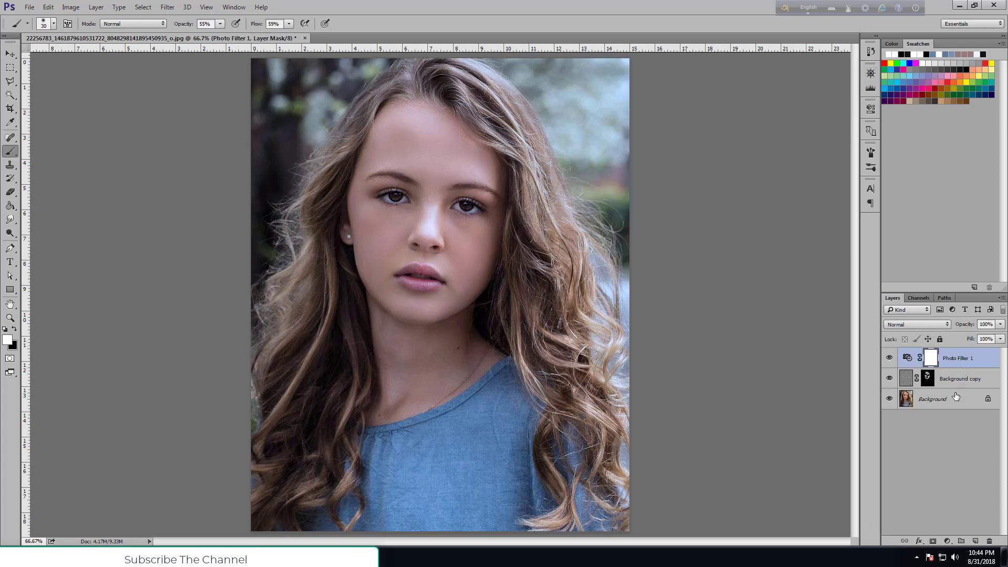
left_click(933, 541)
left_click(947, 542)
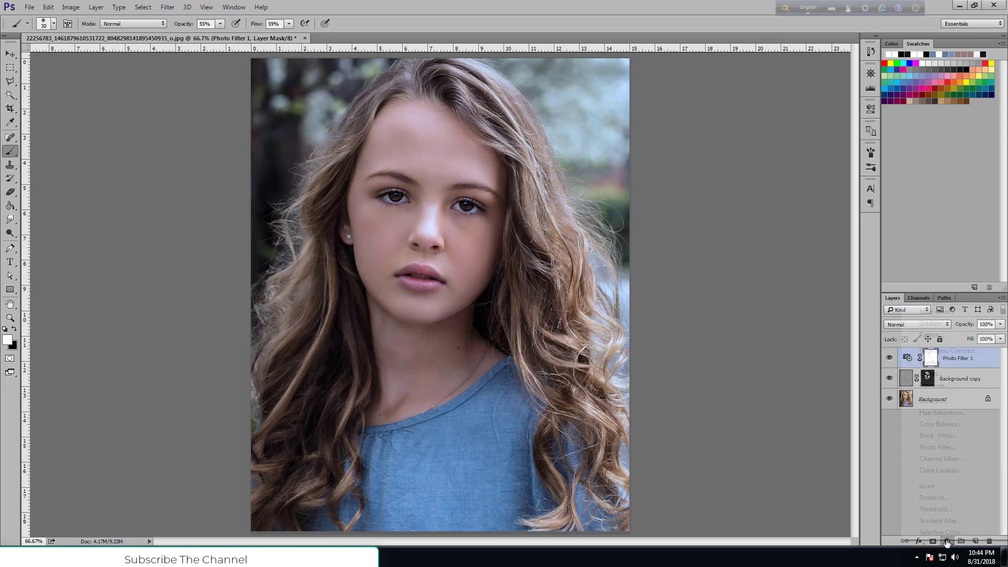
left_click(947, 523)
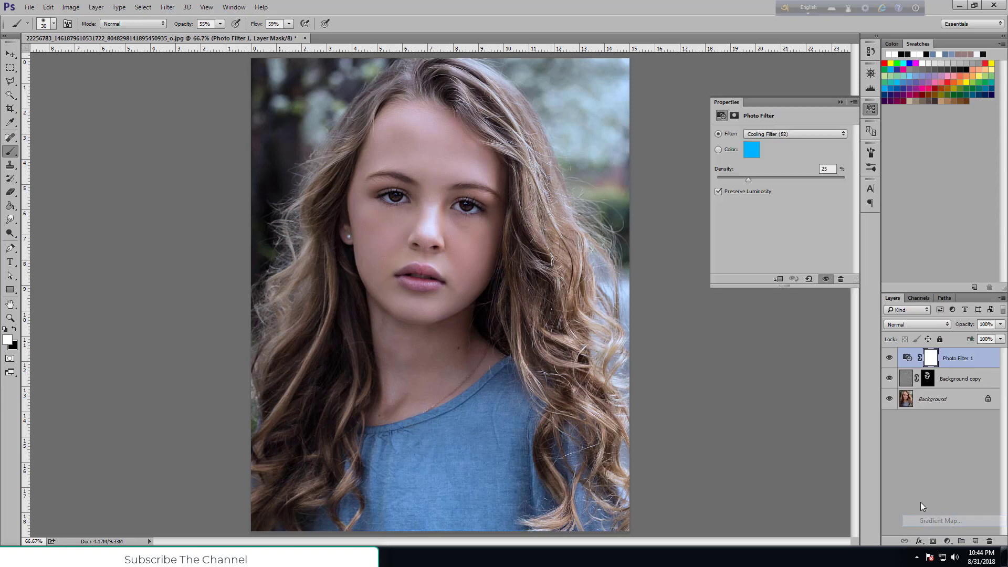
left_click(746, 136)
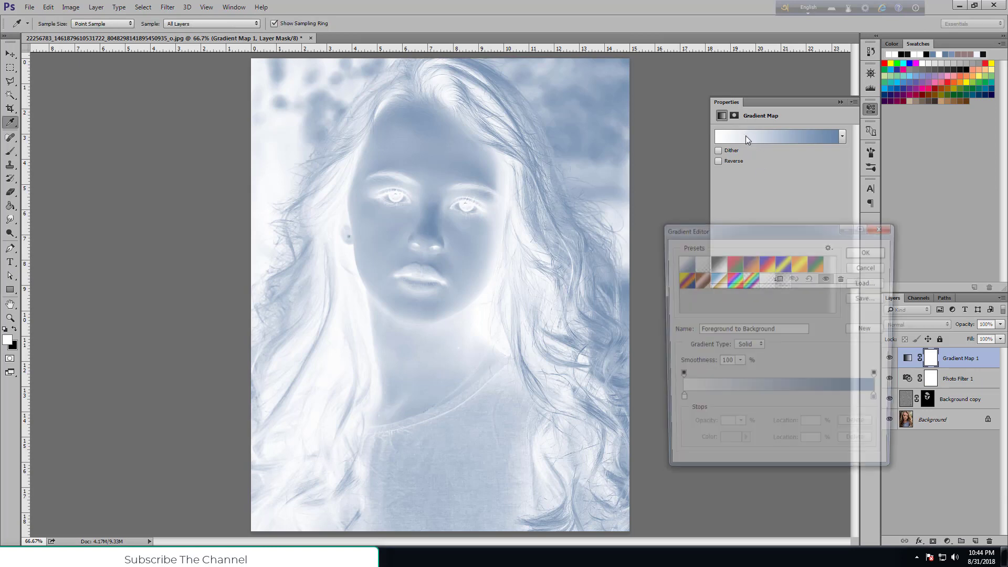
left_click(751, 267)
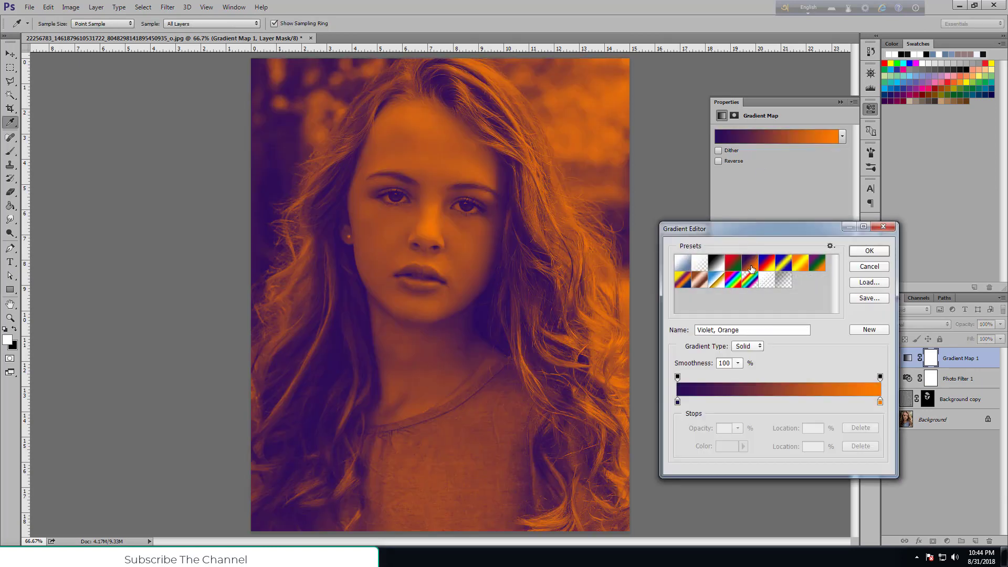
left_click(870, 252)
key("b")
Step: Set the Gradient Map layer's blend mode to Soft Light and its opacity to 37%
left_click(904, 325)
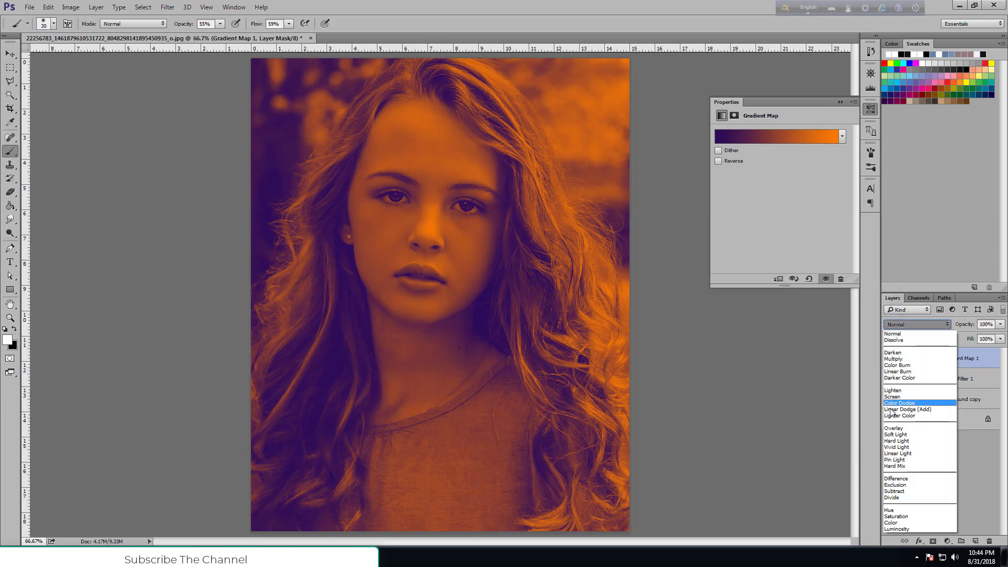
left_click(898, 435)
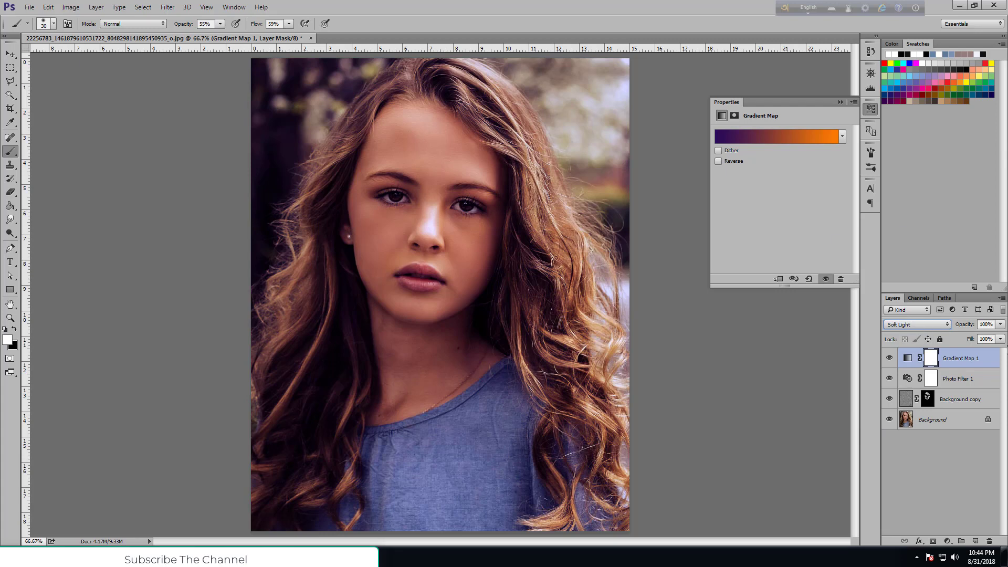
left_click(1001, 324)
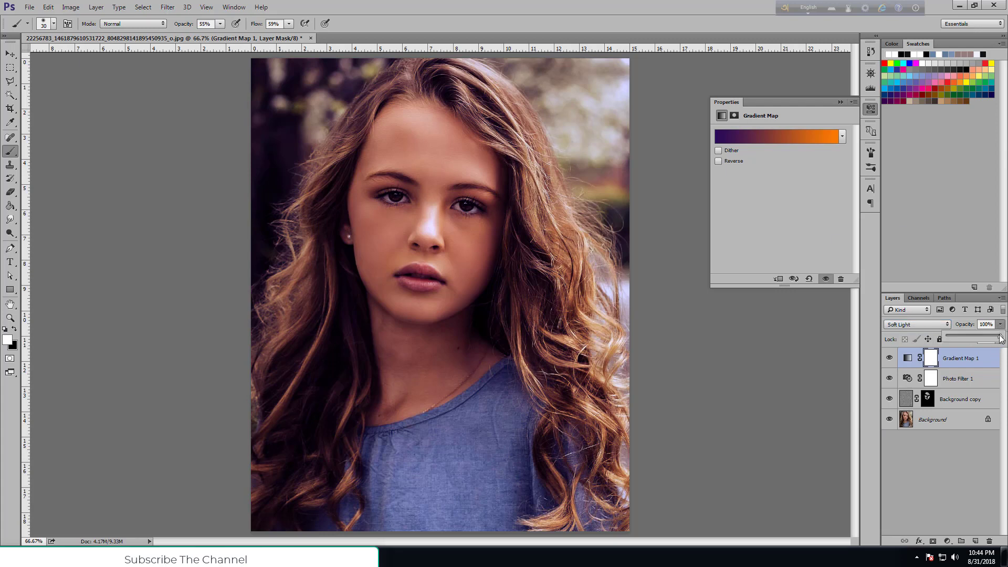
left_click_drag(1000, 337, 975, 344)
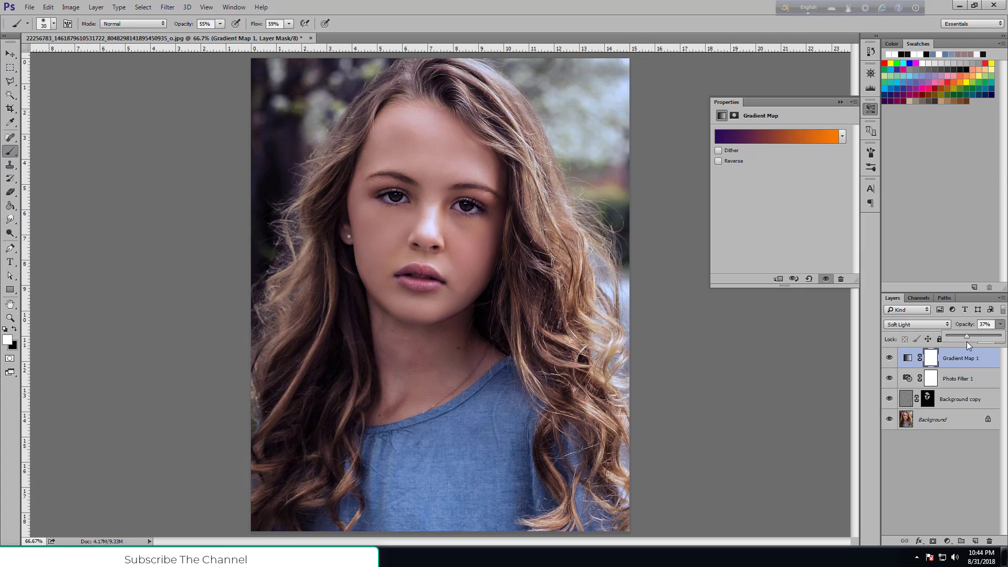
Step: Edit the Gradient Map's gradient by adding a white colour stop and placing it at 69%
left_click(799, 133)
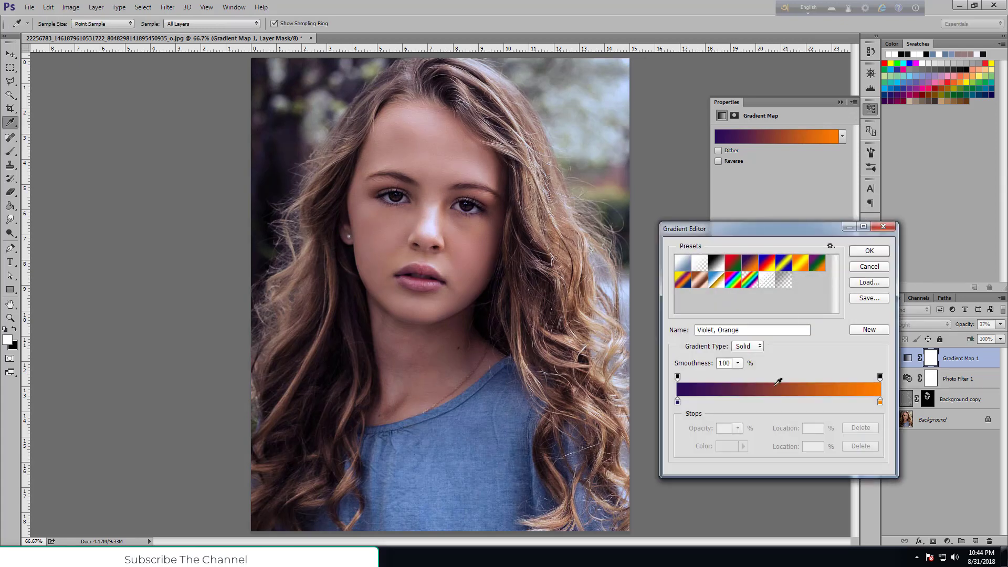
left_click(783, 400)
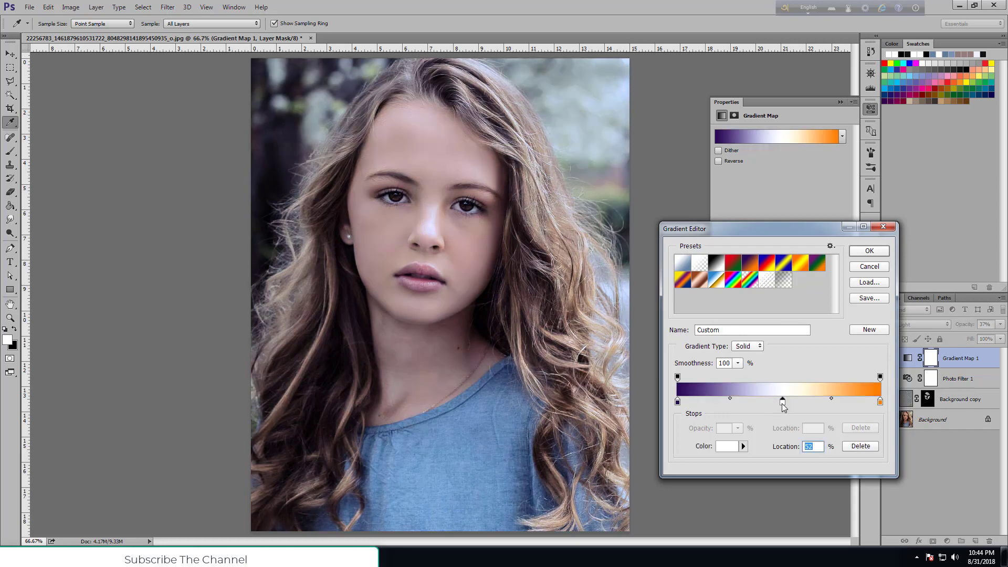
left_click_drag(782, 404, 817, 406)
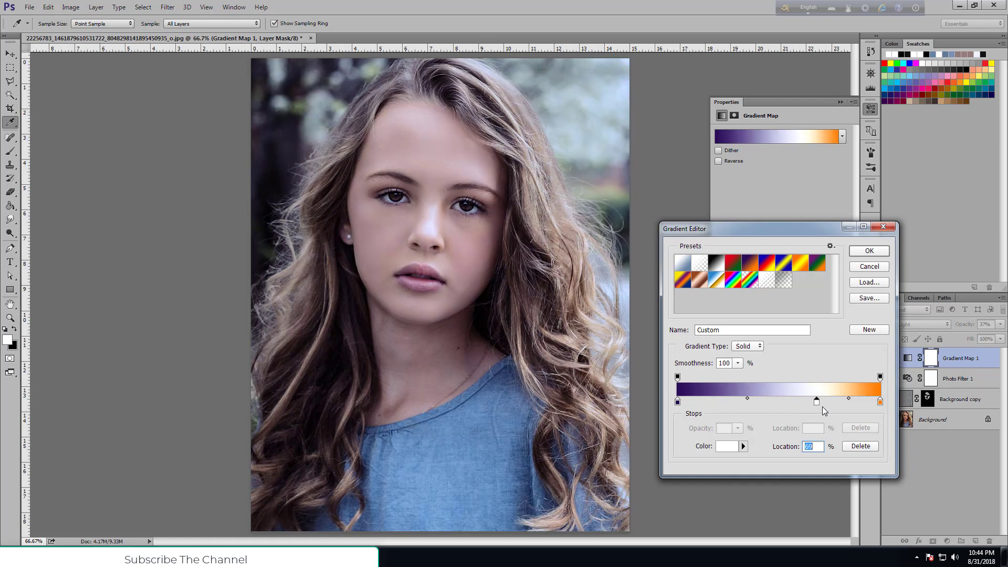
Step: Move the gradient's violet stop to 29% and add a second violet stop at 46%
left_click_drag(677, 402, 737, 403)
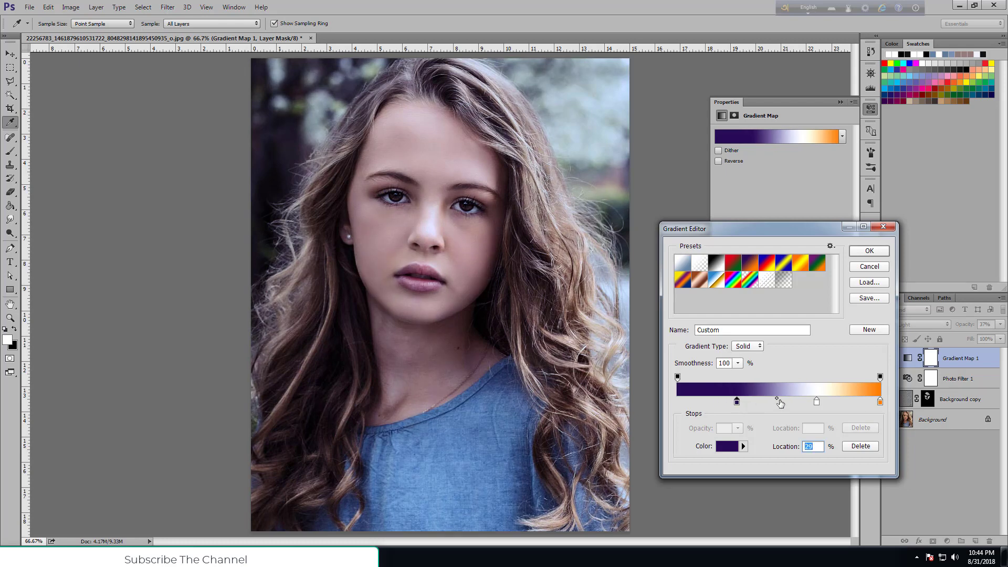
left_click_drag(777, 403, 767, 404)
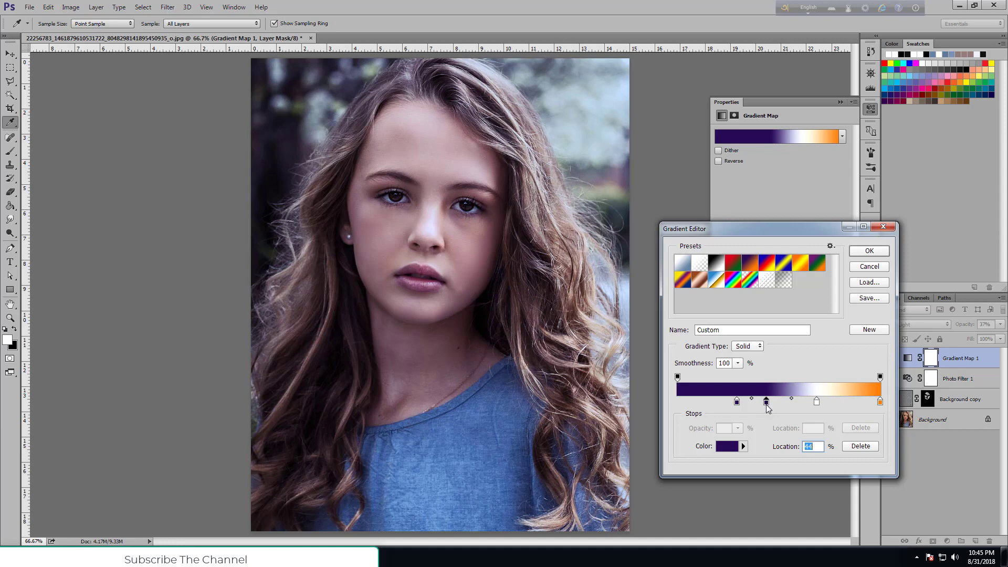
left_click_drag(766, 404, 771, 406)
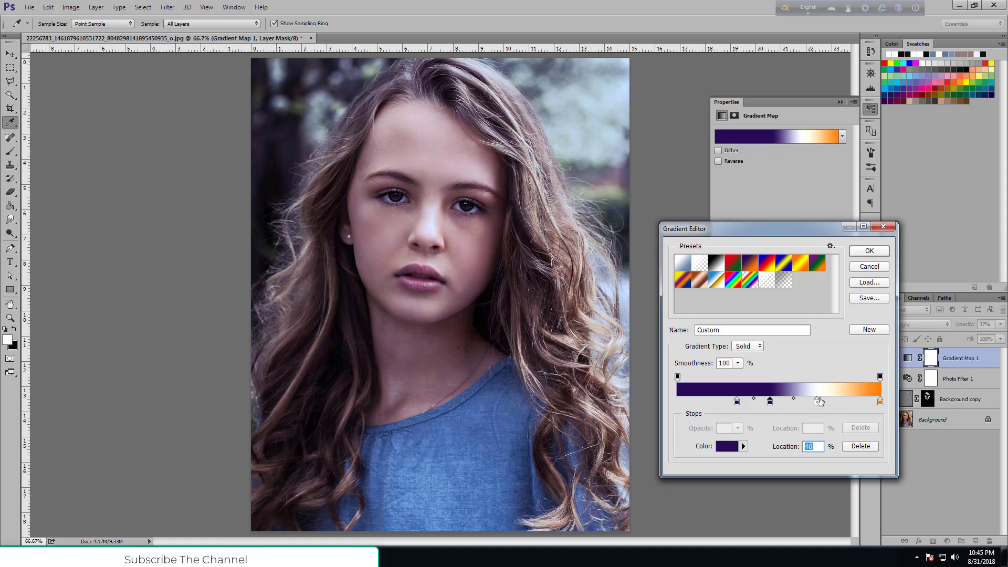
Step: Move the gradient's white stop to 70% and its orange stop to 96%, and accept the edited gradient
left_click_drag(817, 405, 820, 404)
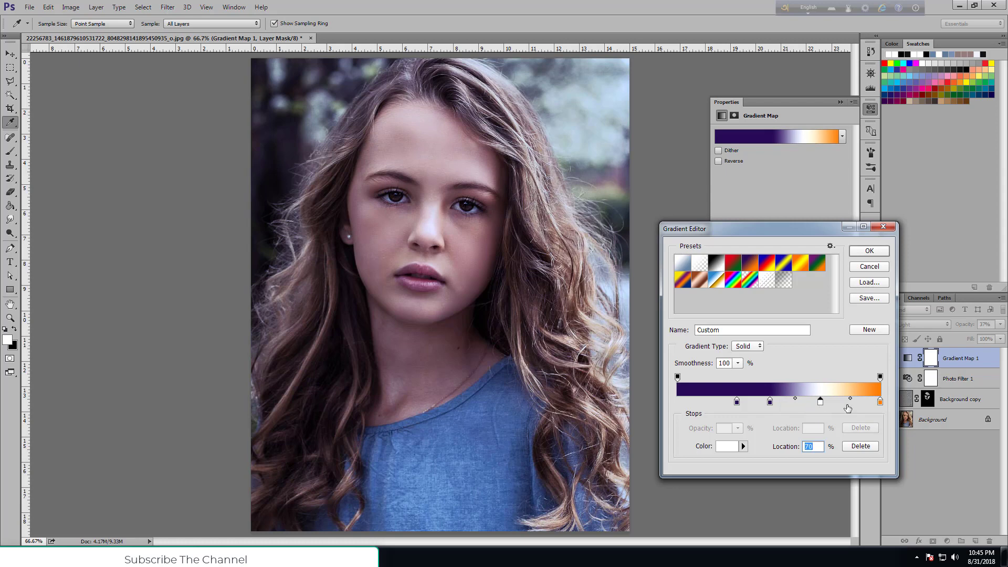
left_click_drag(881, 405, 873, 408)
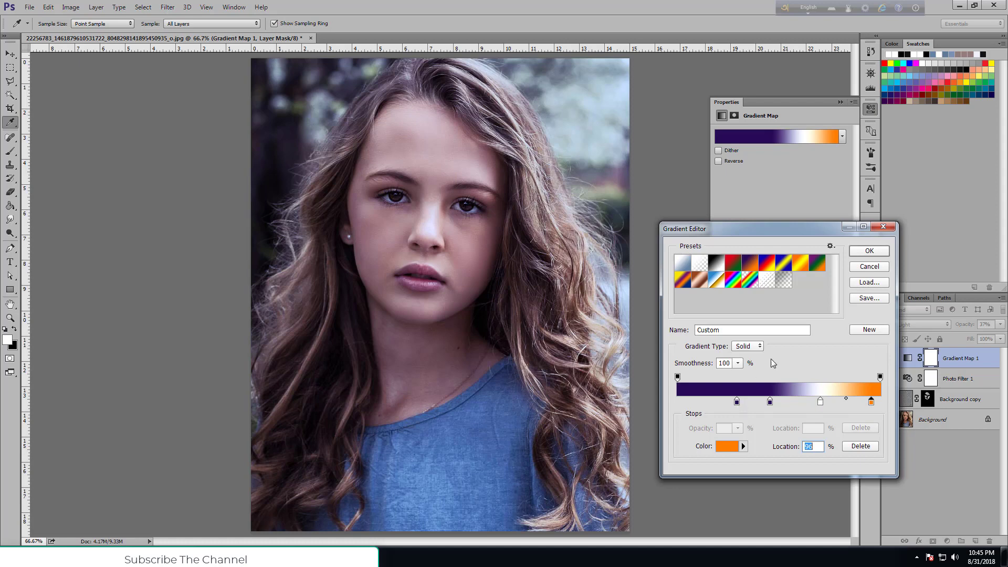
left_click(873, 254)
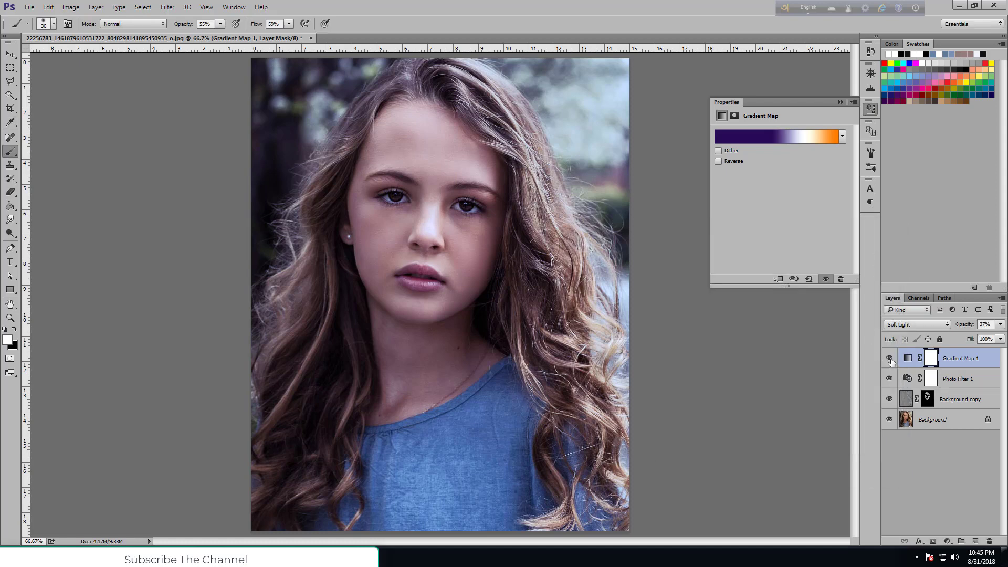
Step: Compare the portrait with and without the Gradient Map layer by toggling its visibility, and collapse the layer's properties
left_click(890, 358)
left_click(889, 358)
left_click(839, 102)
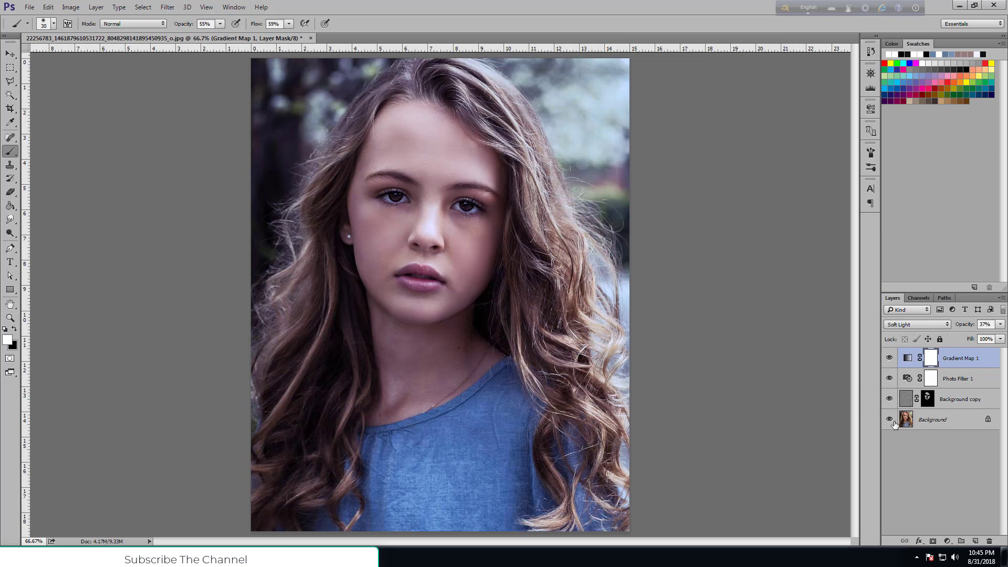
Step: Undo the stray brush stroke on the Background copy layer, activate that layer's mask and enlarge the brush to 45
left_click(907, 400)
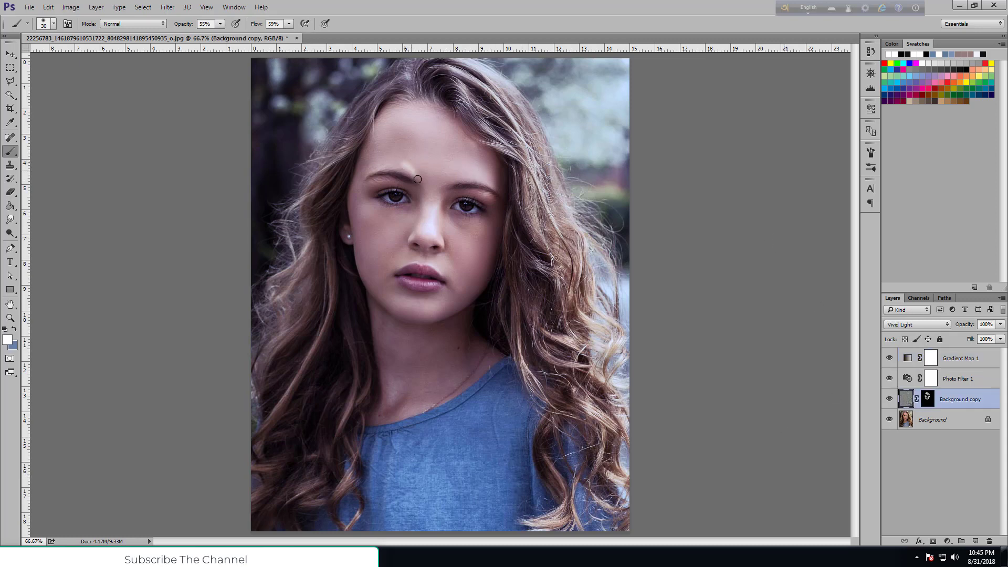
key("ctrl+z")
left_click(927, 399)
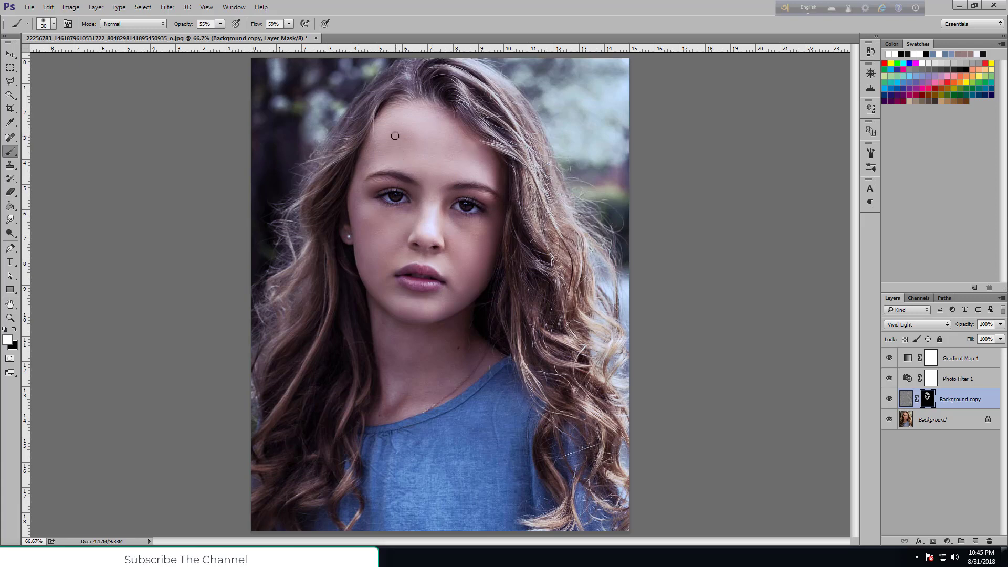
key("bracketright")
Step: Compare the original photo with the finished edit by restoring the opening History snapshot and returning to the latest state
left_click(871, 53)
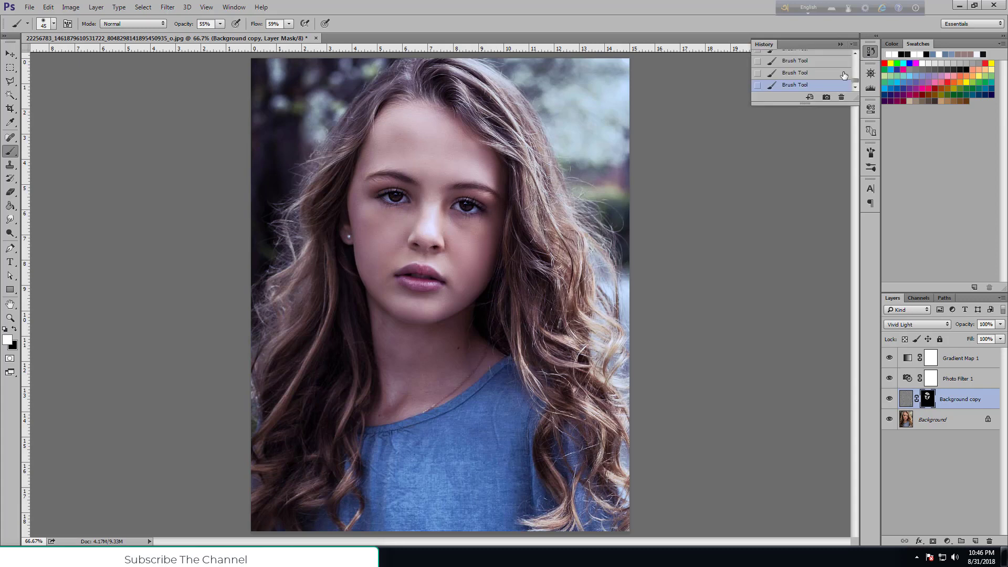
scroll(817, 76, "up", 5)
scroll(815, 78, "up", 3)
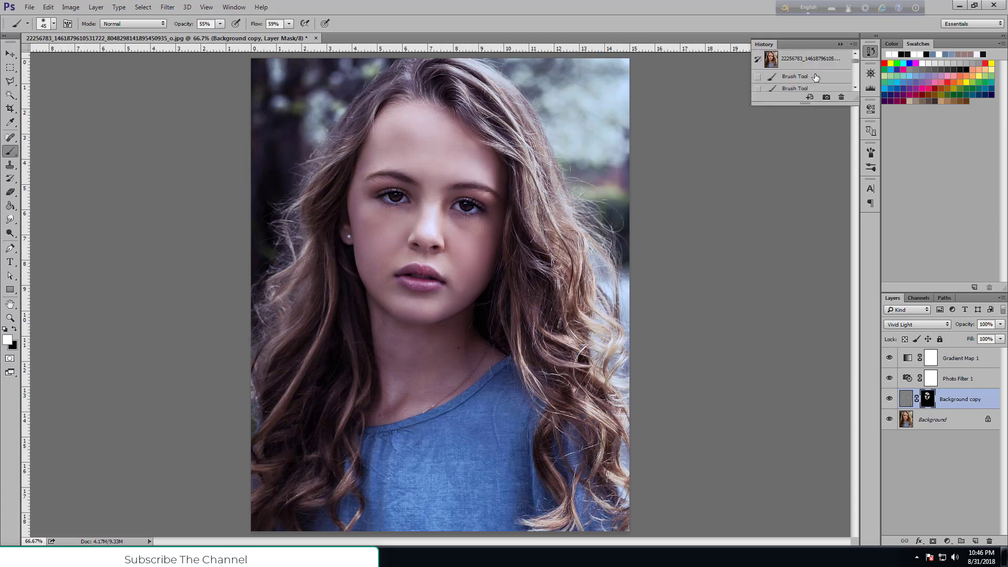
left_click(817, 62)
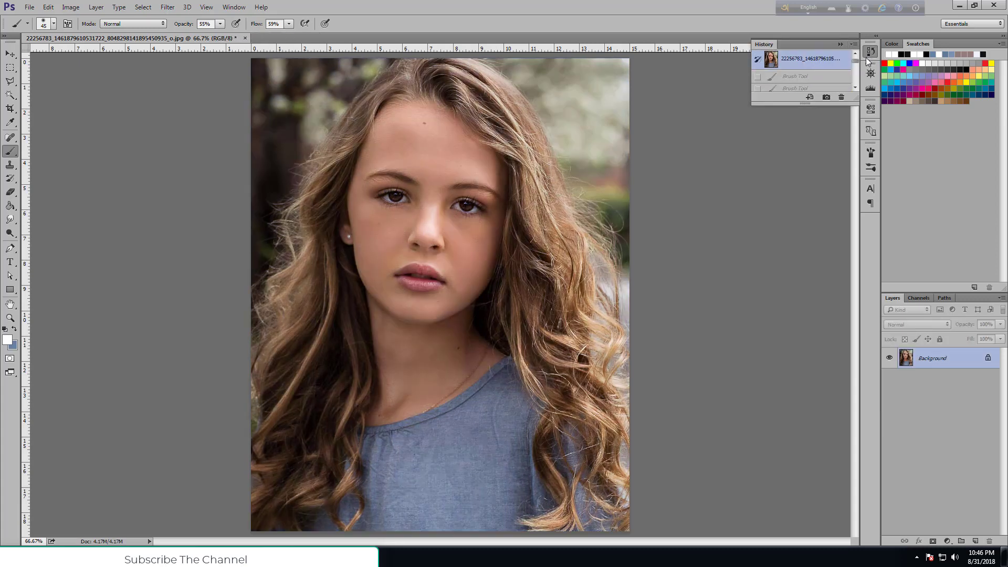
left_click_drag(855, 61, 855, 84)
left_click(804, 86)
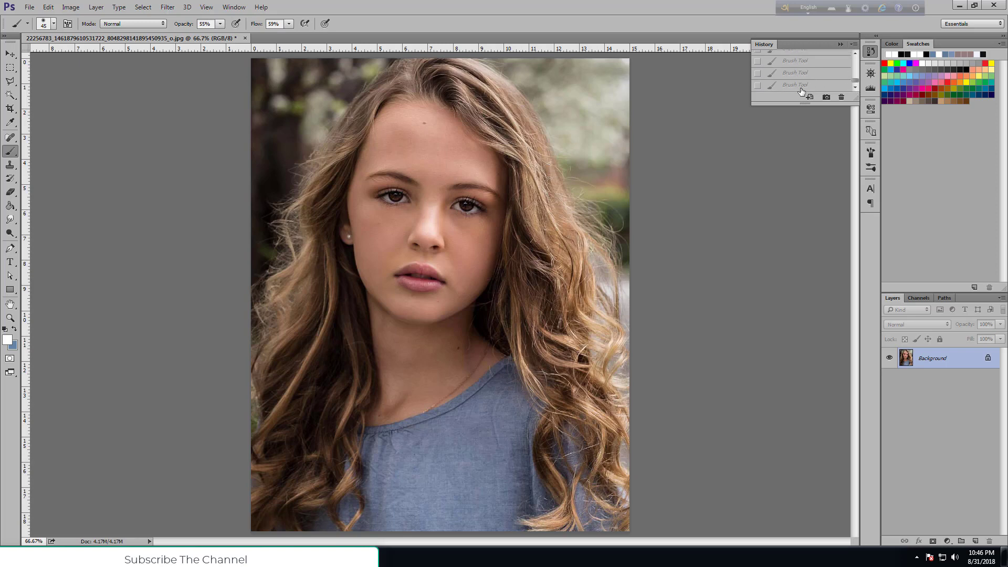
left_click(840, 44)
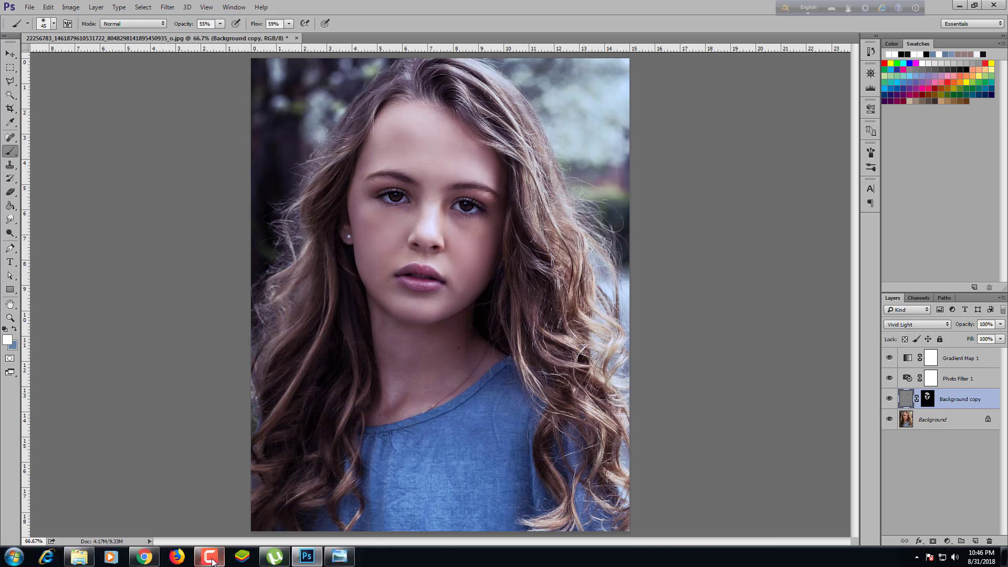
left_click(210, 556)
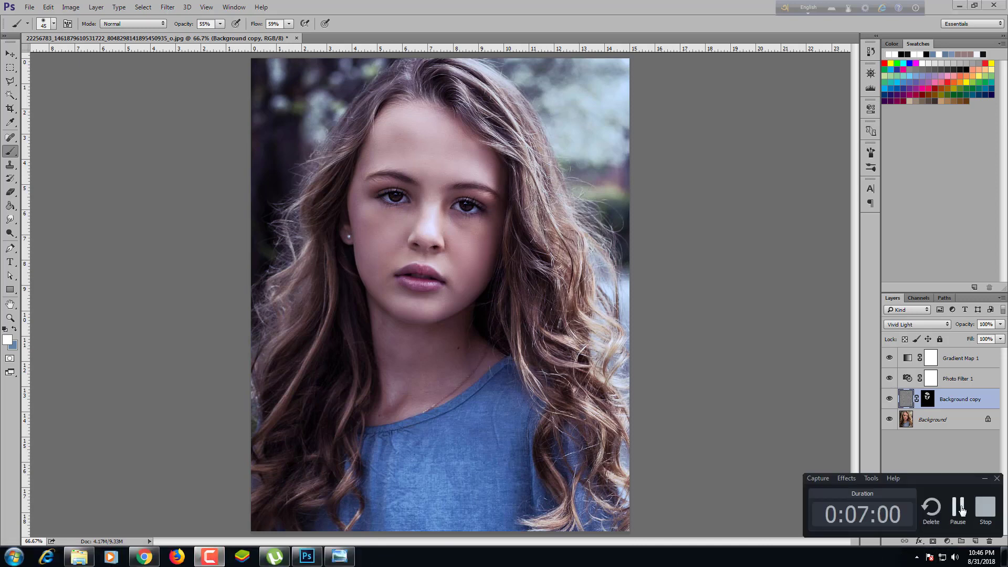